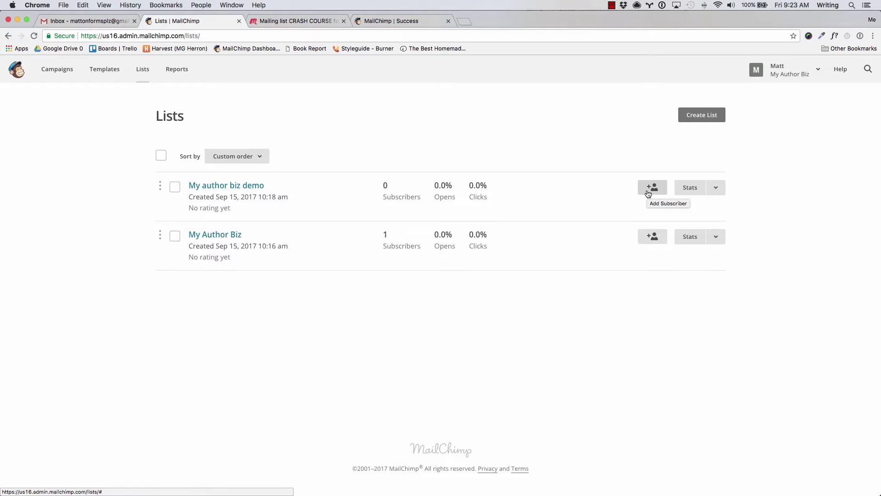
- Open the signup forms page for the "My author biz demo" list
{"action": "left_click", "coordinate": [716, 187]}
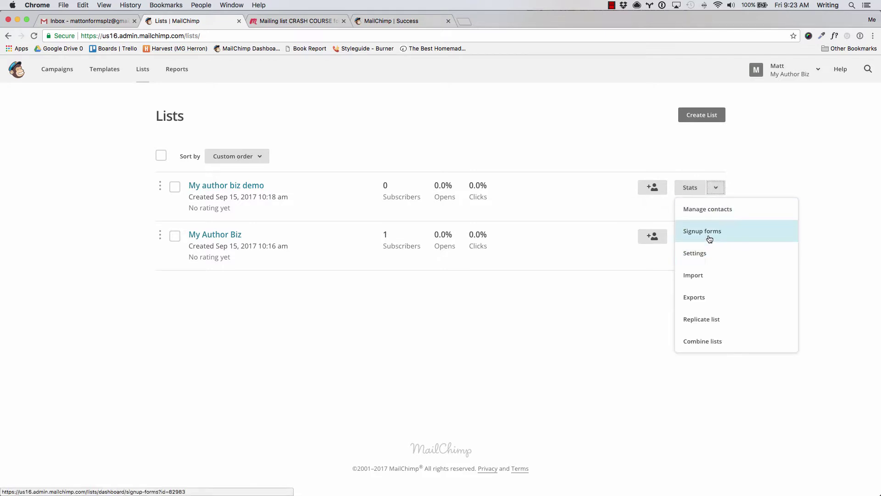
{"action": "left_click", "coordinate": [168, 119]}
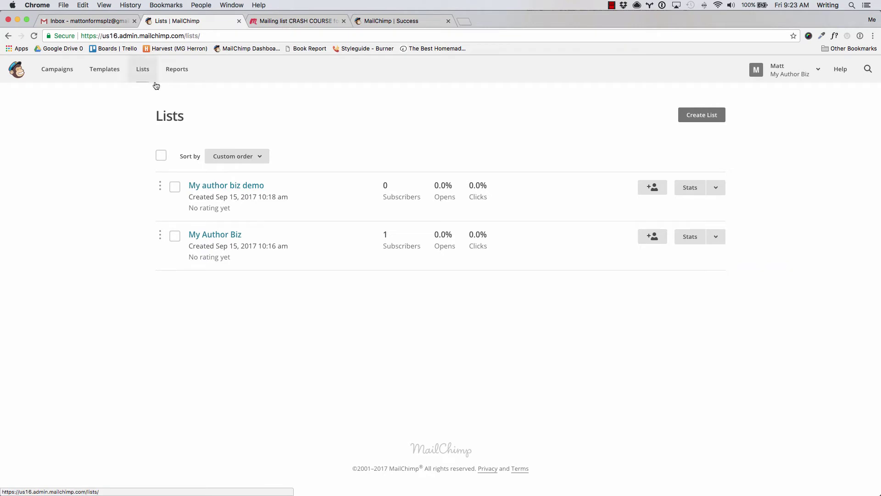
{"action": "left_click", "coordinate": [713, 189]}
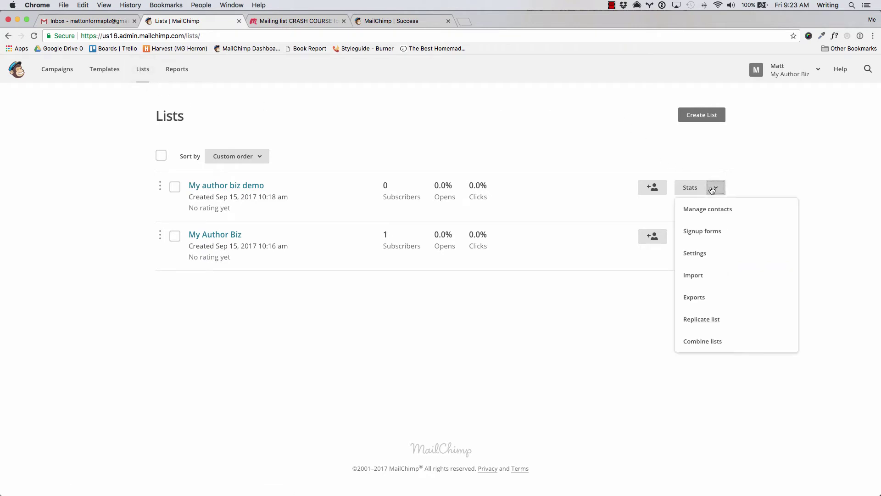
{"action": "left_click", "coordinate": [710, 233]}
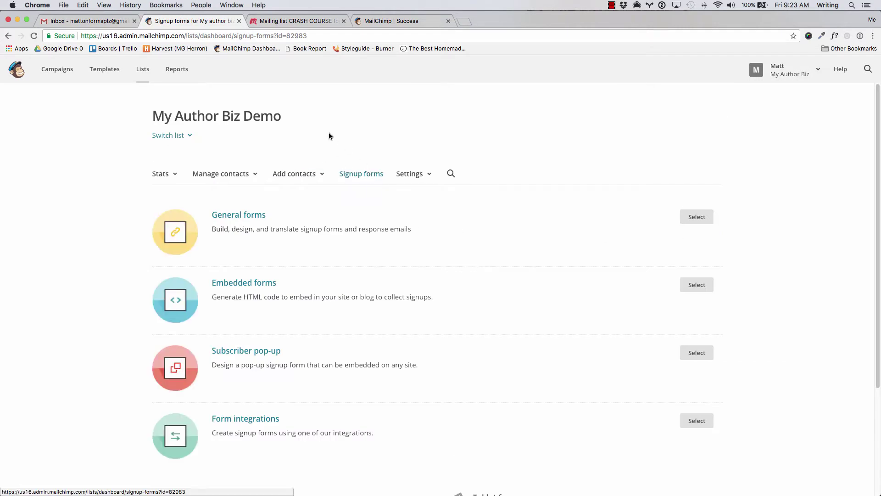
- Choose General forms to build, design and translate the list's signup forms and response emails
{"action": "left_click", "coordinate": [188, 135]}
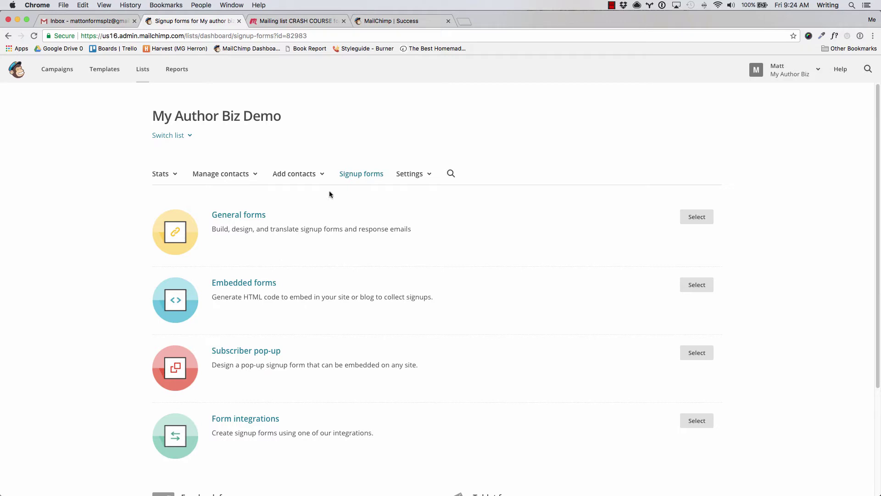
{"action": "left_click_drag", "start_coordinate": [433, 297], "coordinate": [212, 292]}
{"action": "left_click", "coordinate": [227, 294]}
{"action": "left_click", "coordinate": [697, 218]}
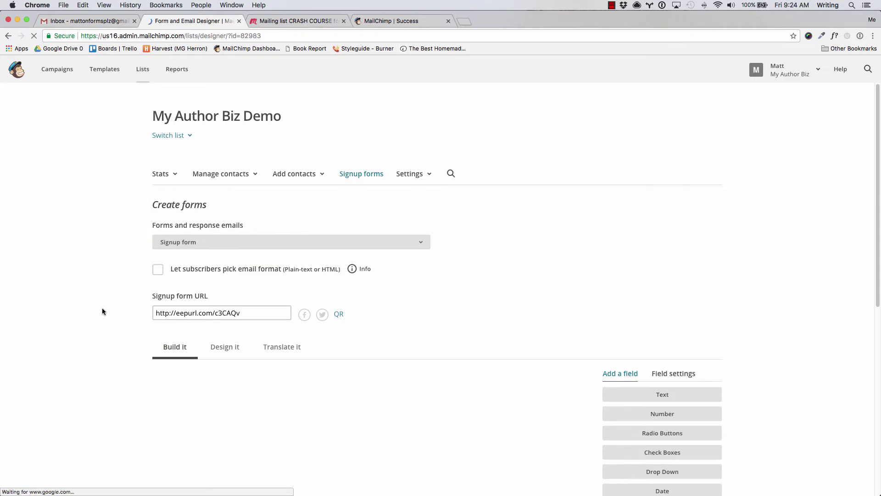
- Examine the available forms and response emails and the signup form URL in the form designer
{"action": "scroll", "coordinate": [308, 178], "scroll_direction": "down", "scroll_amount": 1}
{"action": "left_click", "coordinate": [407, 209]}
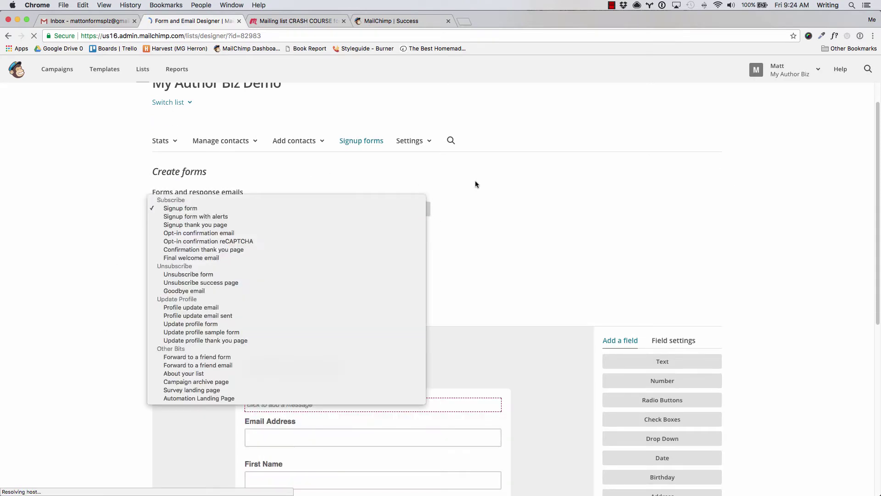
{"action": "left_click", "coordinate": [514, 205]}
{"action": "scroll", "coordinate": [502, 208], "scroll_direction": "down", "scroll_amount": 1}
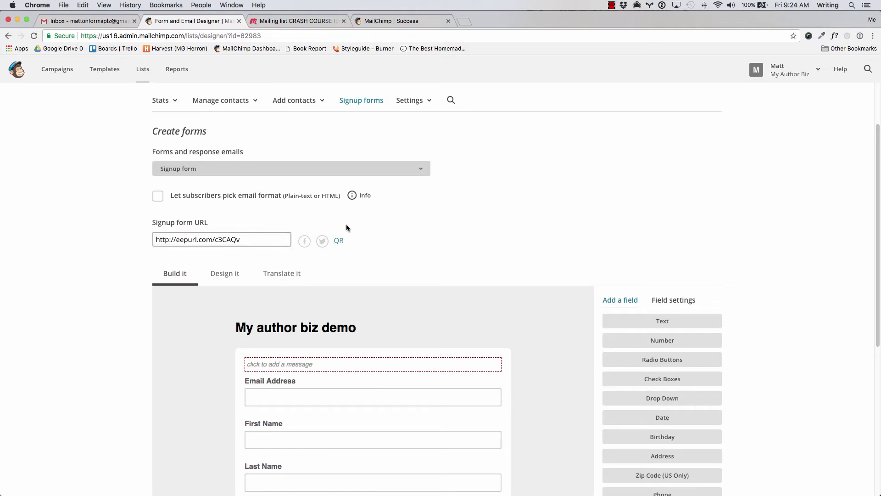
{"action": "left_click", "coordinate": [273, 238]}
{"action": "left_click", "coordinate": [219, 170]}
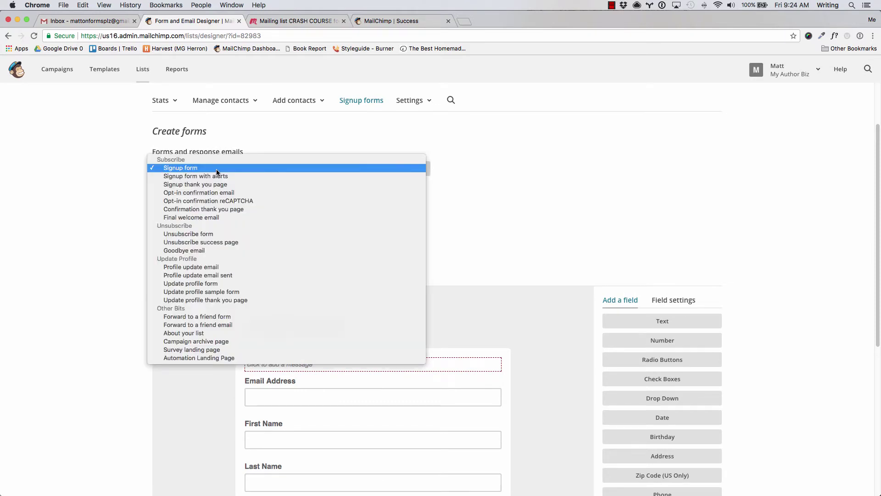
{"action": "left_click", "coordinate": [219, 170]}
{"action": "left_click", "coordinate": [229, 239]}
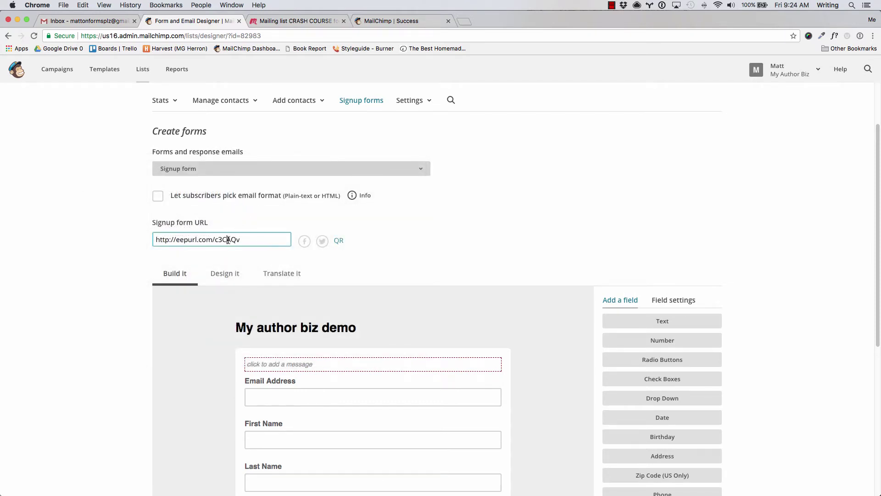
{"action": "left_click", "coordinate": [134, 243]}
{"action": "scroll", "coordinate": [161, 220], "scroll_direction": "up", "scroll_amount": 1}
- Display the "Signup form with alerts" followed by the "Signup thank you page" in the form designer
{"action": "left_click", "coordinate": [190, 187]}
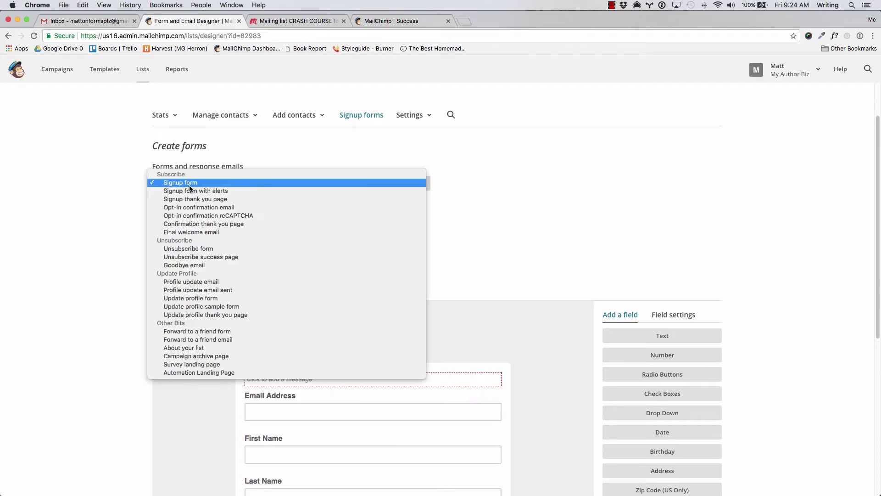
{"action": "left_click", "coordinate": [214, 191]}
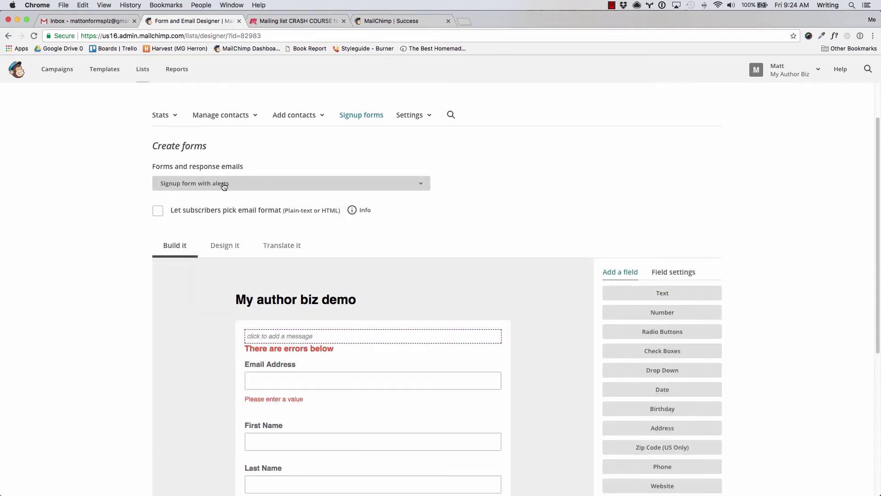
{"action": "left_click", "coordinate": [241, 184]}
{"action": "left_click", "coordinate": [242, 184]}
{"action": "left_click", "coordinate": [198, 183]}
{"action": "left_click", "coordinate": [199, 190]}
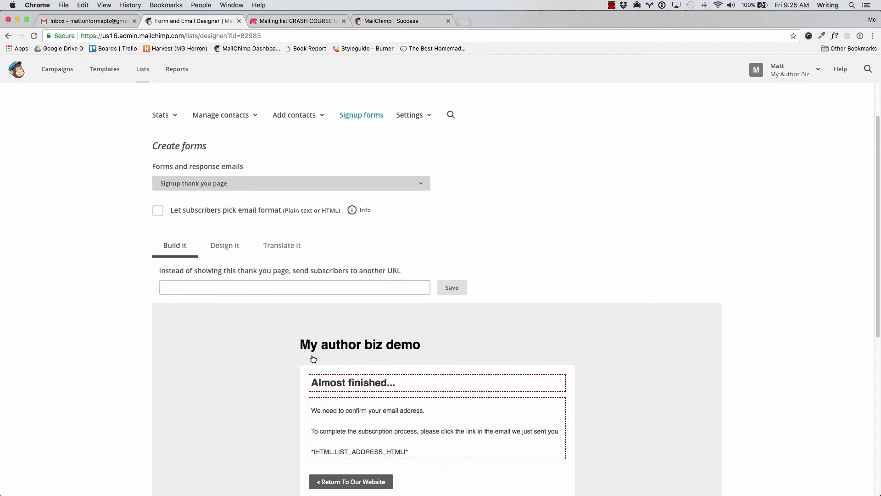
- Display the "Opt-in confirmation email" and review its sender, subject and message content
{"action": "left_click", "coordinate": [206, 189]}
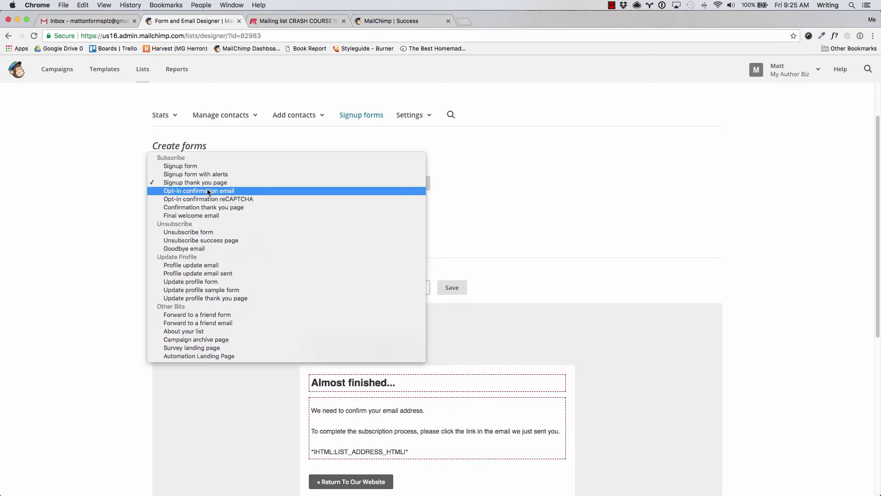
{"action": "left_click", "coordinate": [210, 195]}
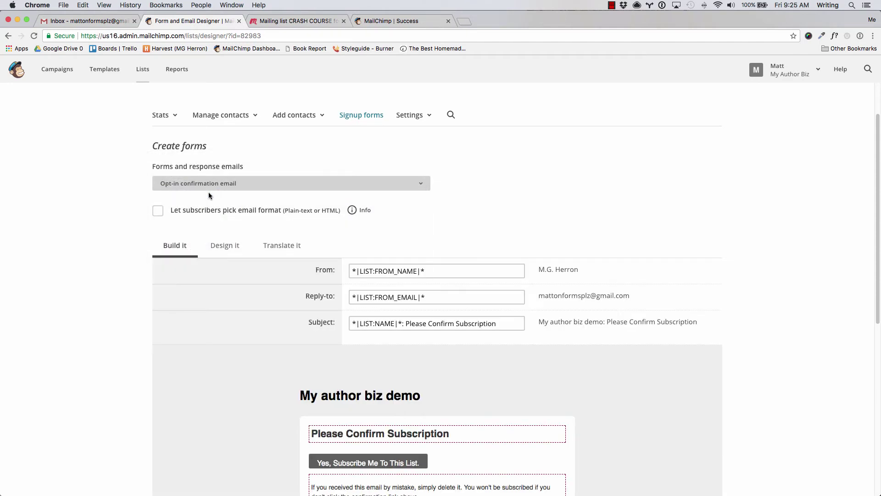
{"action": "scroll", "coordinate": [310, 238], "scroll_direction": "down", "scroll_amount": 4}
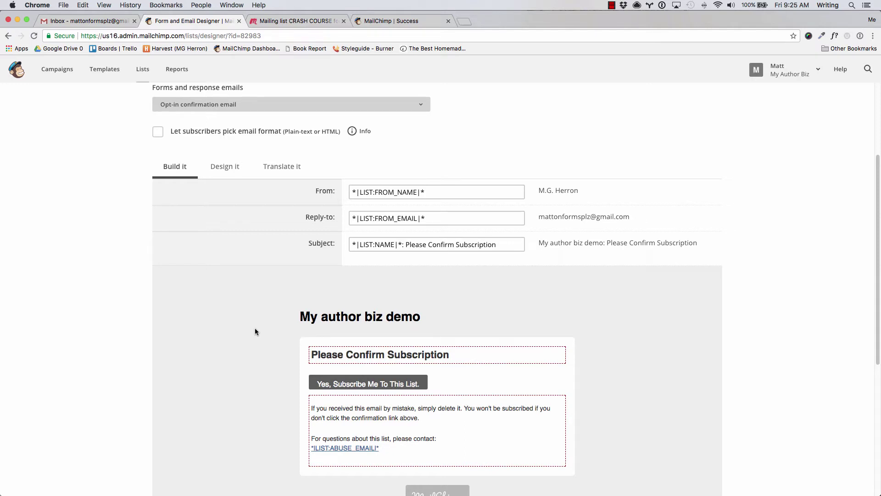
{"action": "left_click", "coordinate": [228, 106]}
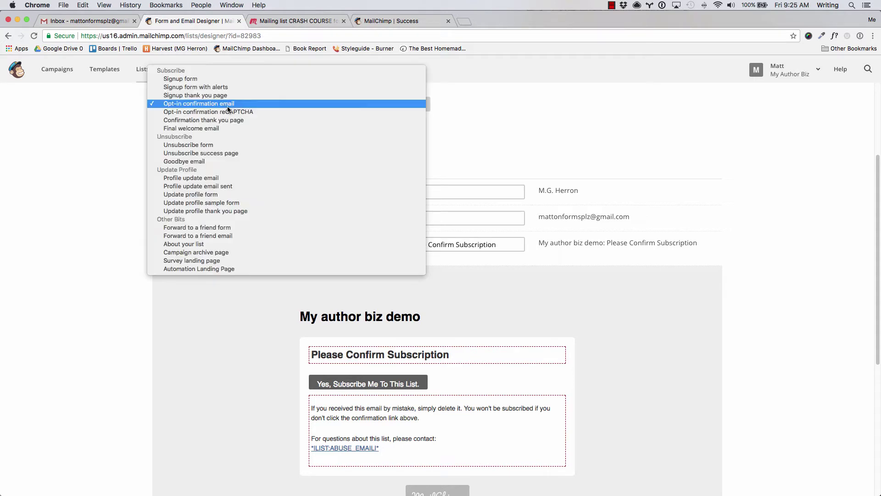
{"action": "left_click", "coordinate": [228, 104]}
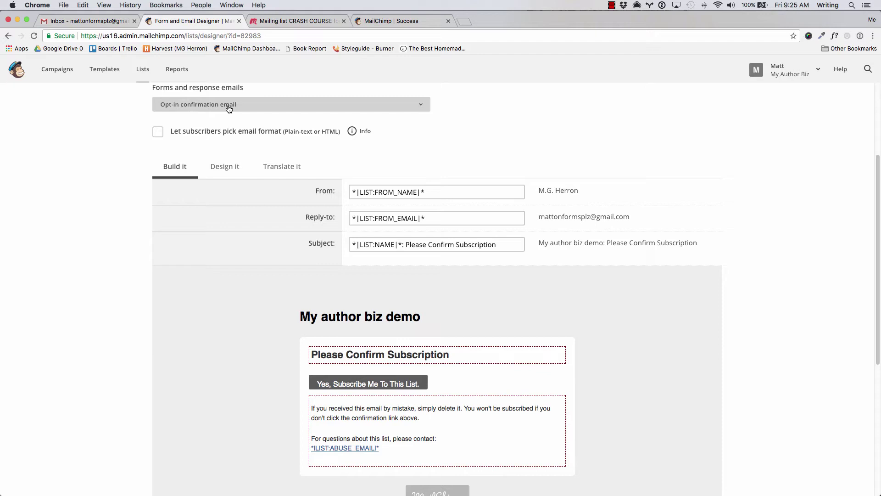
- Look over the list of forms and emails, and return the designer to "Signup form"
{"action": "left_click", "coordinate": [229, 106]}
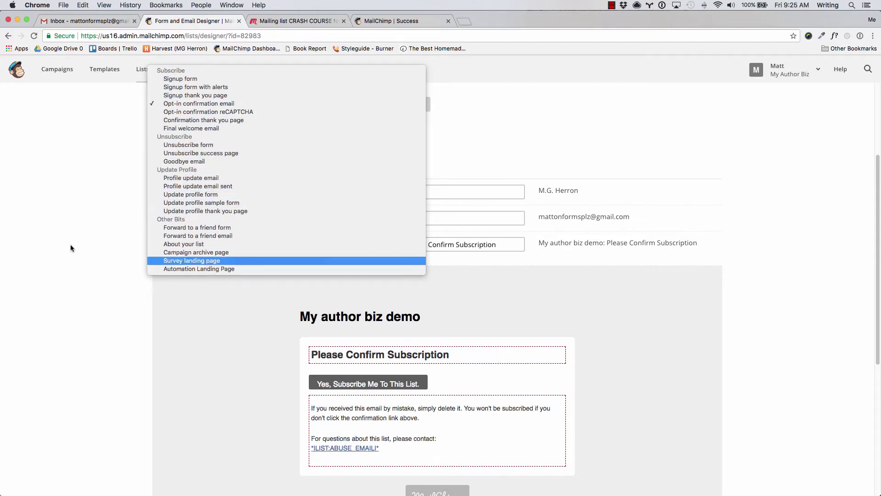
{"action": "left_click", "coordinate": [212, 298]}
{"action": "left_click", "coordinate": [208, 105]}
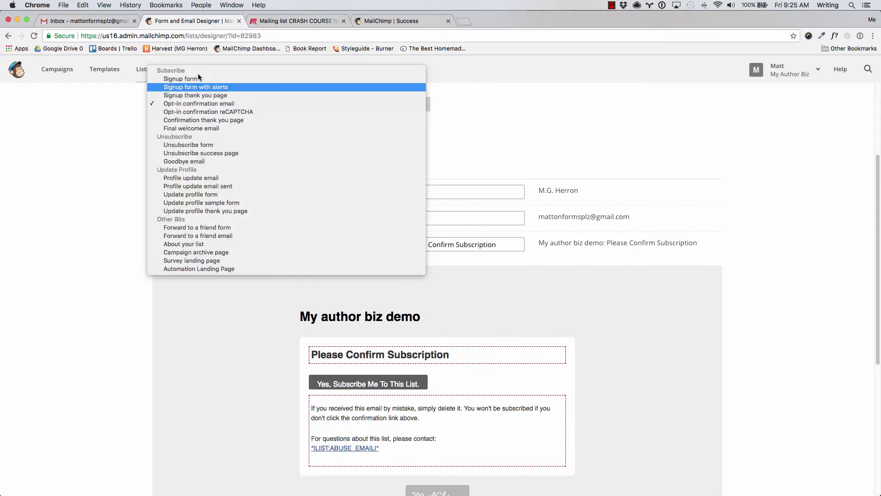
{"action": "left_click", "coordinate": [199, 78]}
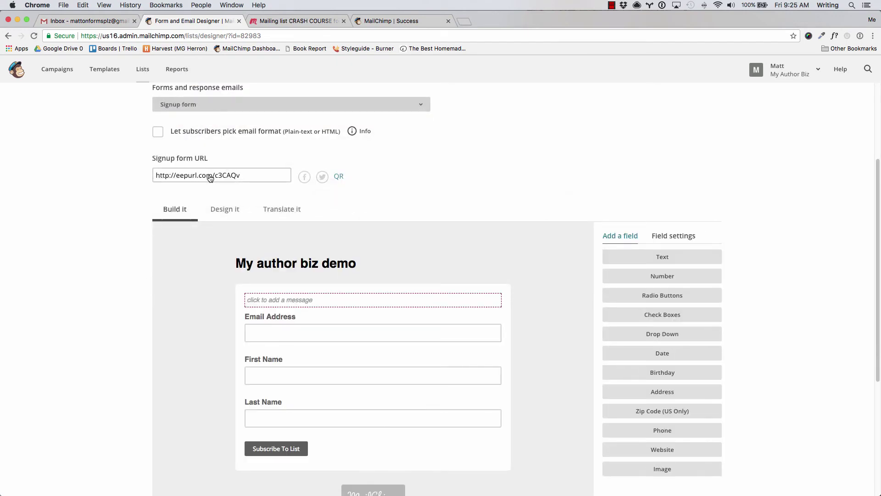
- Copy the signup form URL and load it in a new browser tab to view the live form
{"action": "mouse_move", "coordinate": [387, 265]}
{"action": "left_click", "coordinate": [193, 174]}
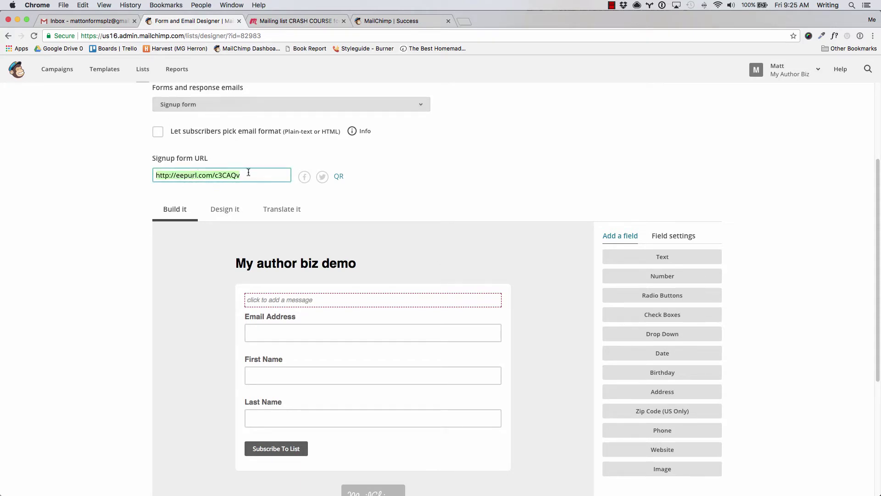
{"action": "left_click_drag", "start_coordinate": [257, 174], "coordinate": [145, 175]}
{"action": "key", "text": "super+c"}
{"action": "key", "text": "super+t"}
{"action": "key", "text": "super+v"}
{"action": "key", "text": "Return"}
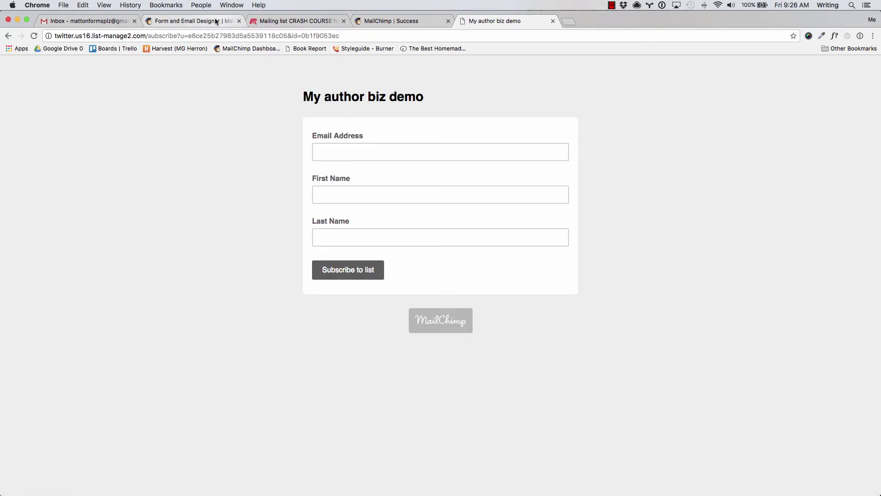
- Place the form designer tab beside the live form's tab and close the MailChimp Success tab
{"action": "left_click_drag", "start_coordinate": [202, 20], "coordinate": [386, 23]}
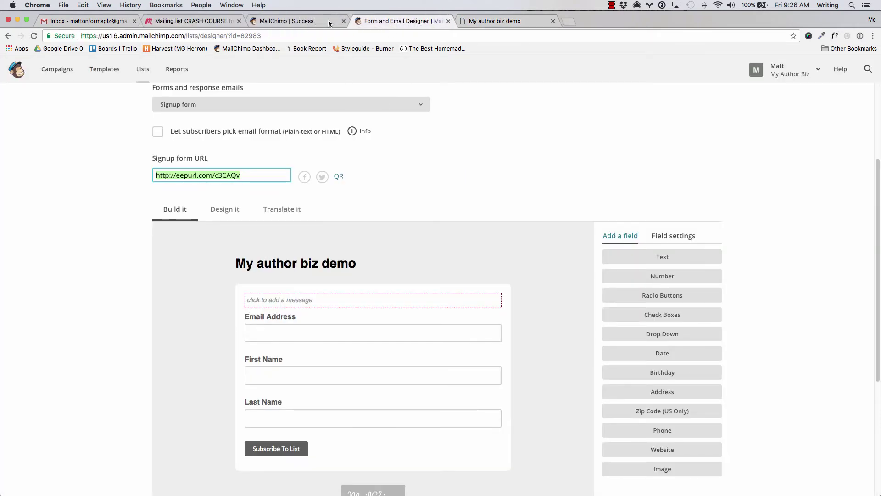
{"action": "left_click", "coordinate": [343, 21]}
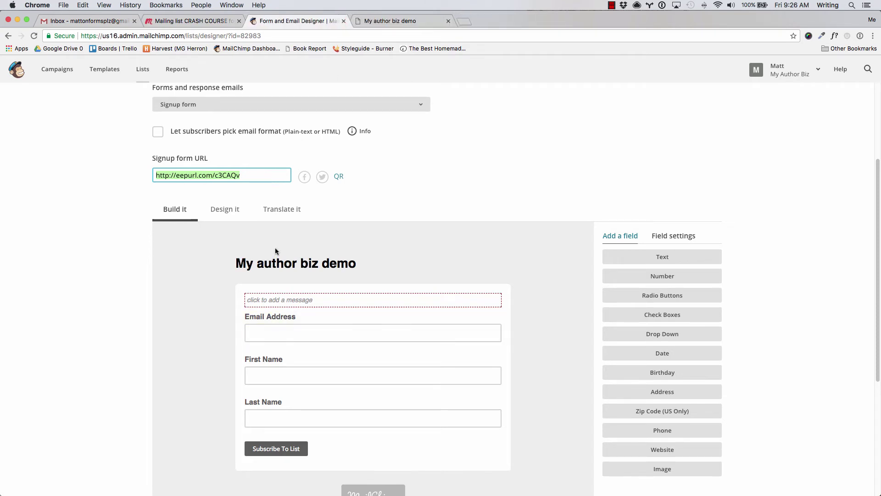
{"action": "left_click", "coordinate": [449, 264]}
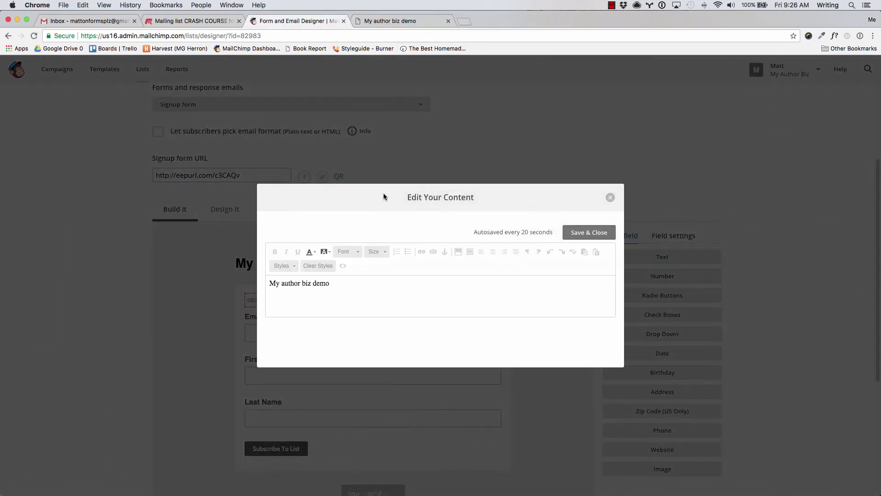
{"action": "triple_click", "coordinate": [331, 293]}
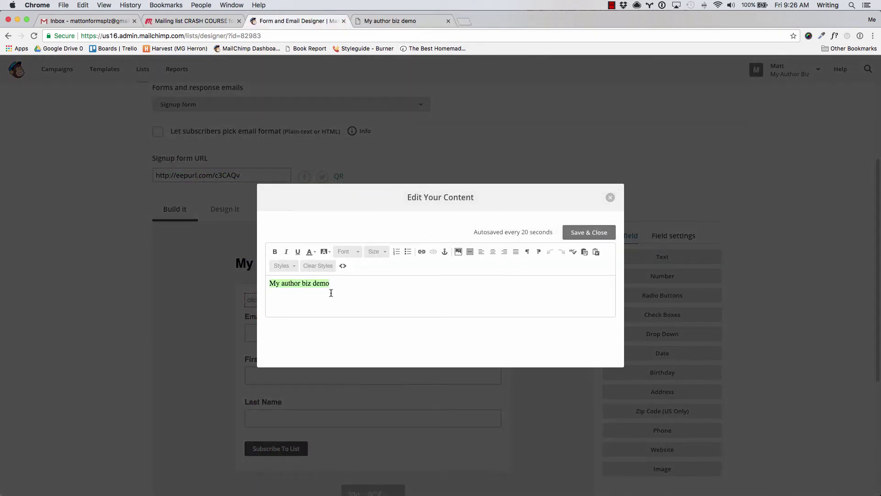
{"action": "left_click", "coordinate": [610, 198]}
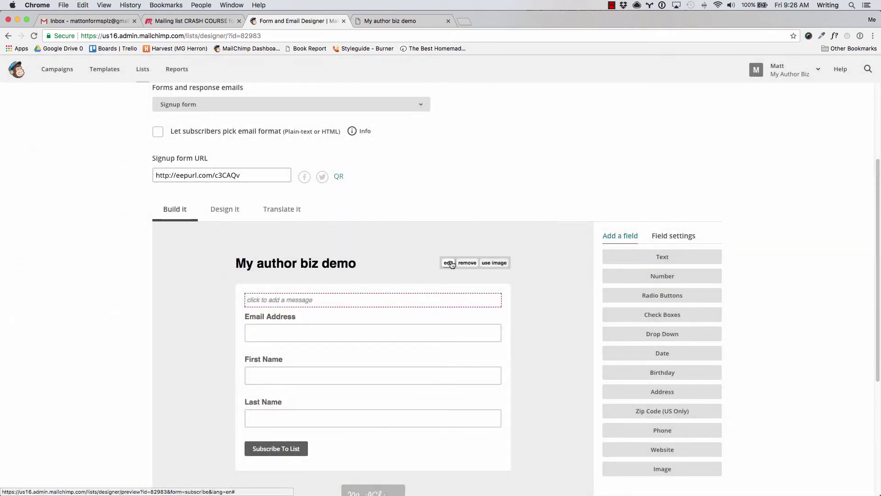
- Add the message "Hey, sign up below to get updates on my new books!" above the Email Address field and save it
{"action": "left_click", "coordinate": [293, 300]}
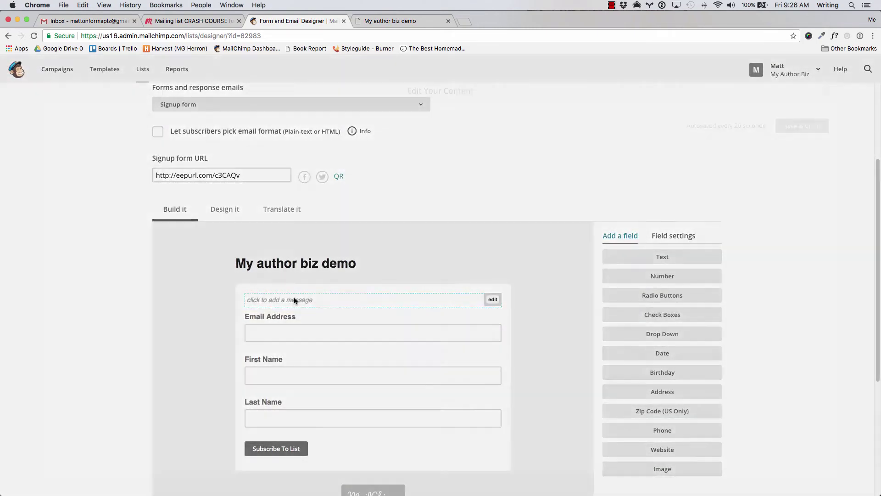
{"action": "type", "text": "Hey,"}
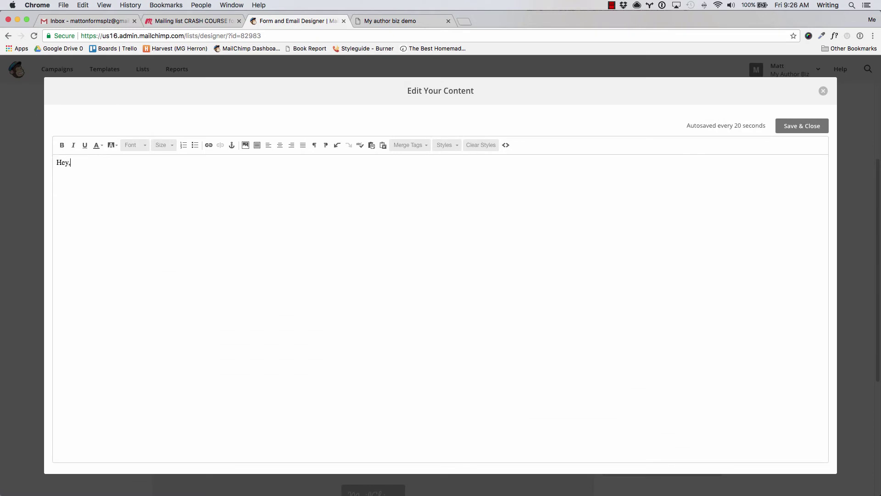
{"action": "type", "text": " sign up below to get updates on my new boo"}
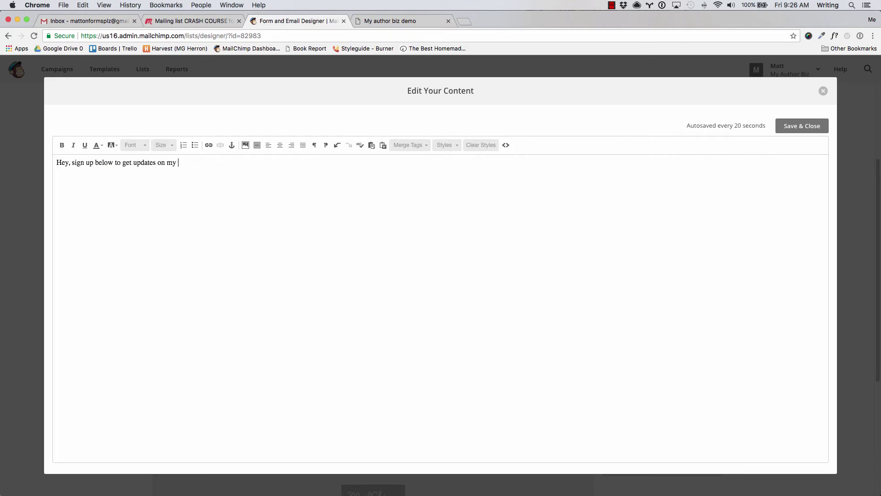
{"action": "type", "text": "k!"}
{"action": "left_click", "coordinate": [810, 129]}
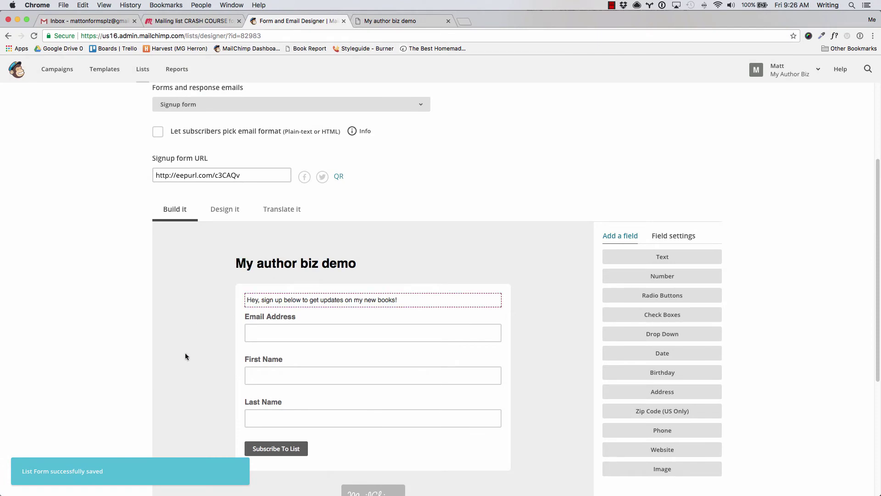
{"action": "scroll", "coordinate": [185, 353], "scroll_direction": "down", "scroll_amount": 1}
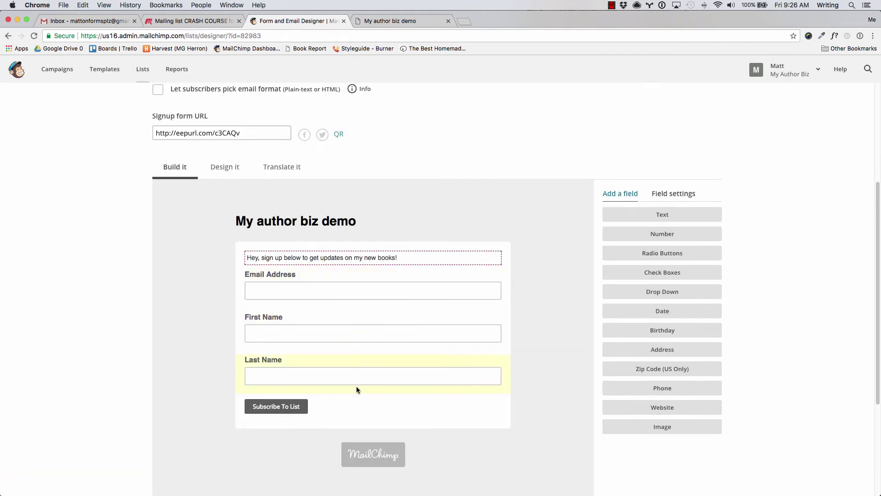
{"action": "scroll", "coordinate": [334, 384], "scroll_direction": "down", "scroll_amount": 3}
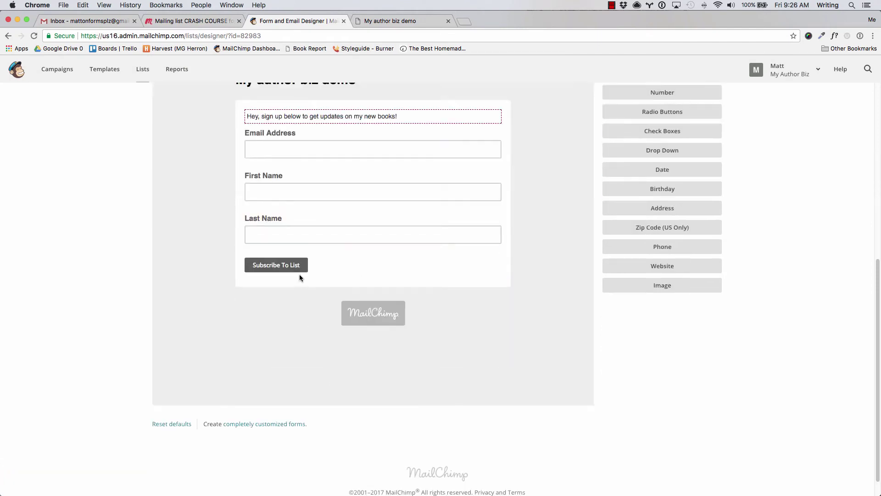
{"action": "scroll", "coordinate": [445, 363], "scroll_direction": "up", "scroll_amount": 3}
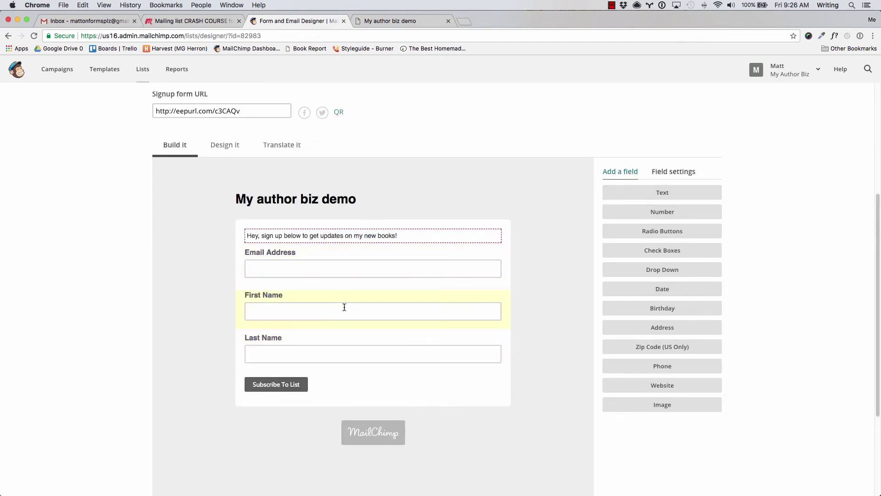
- Select the First Name and Last Name fields in turn, and replicate the Last Name field
{"action": "left_click", "coordinate": [403, 299]}
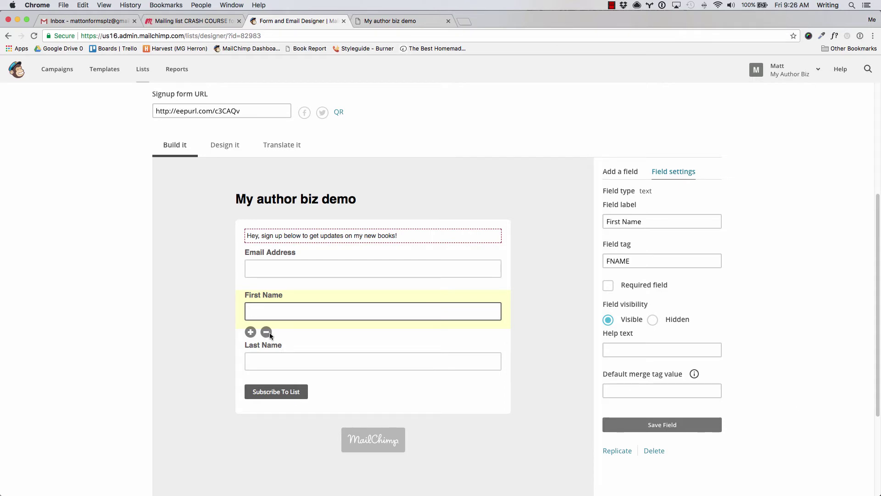
{"action": "left_click", "coordinate": [282, 363]}
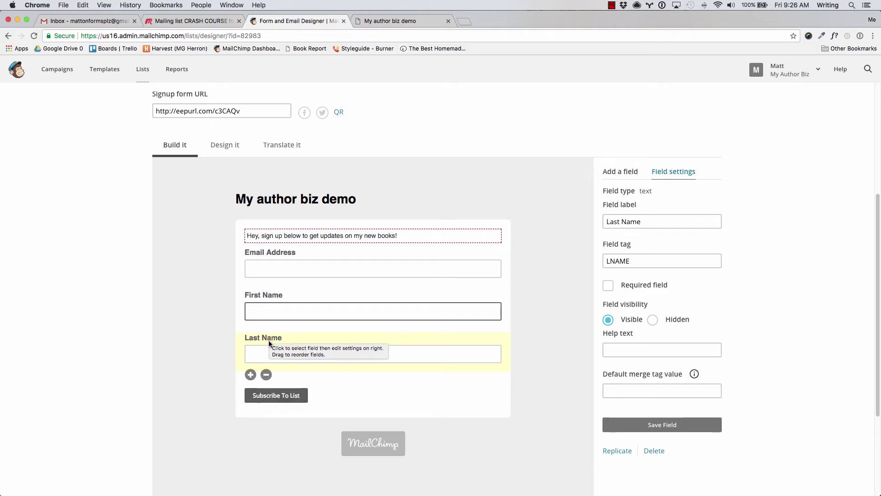
{"action": "left_click_drag", "start_coordinate": [271, 340], "coordinate": [279, 375]}
{"action": "left_click", "coordinate": [251, 375]}
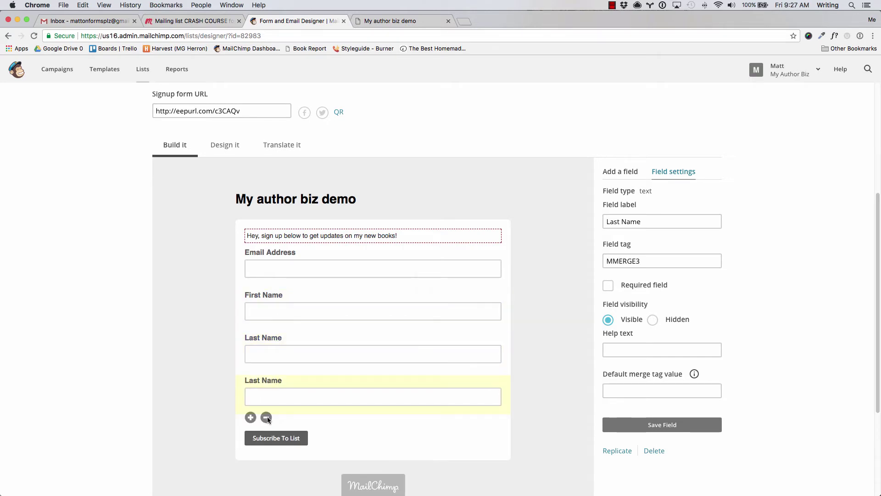
- Delete the duplicate Last Name field from the signup form, entering DELETE as the confirmation
{"action": "left_click", "coordinate": [268, 417]}
{"action": "left_click", "coordinate": [354, 289]}
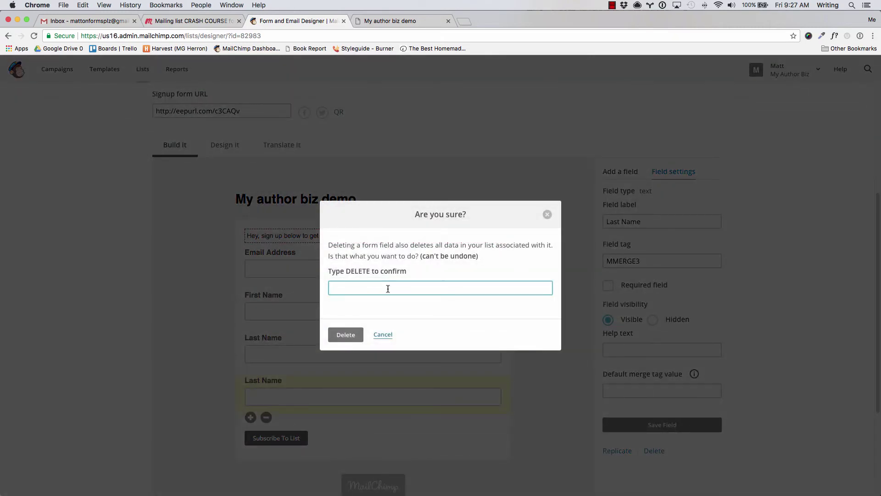
{"action": "type", "text": "DELETE"}
{"action": "left_click", "coordinate": [351, 335]}
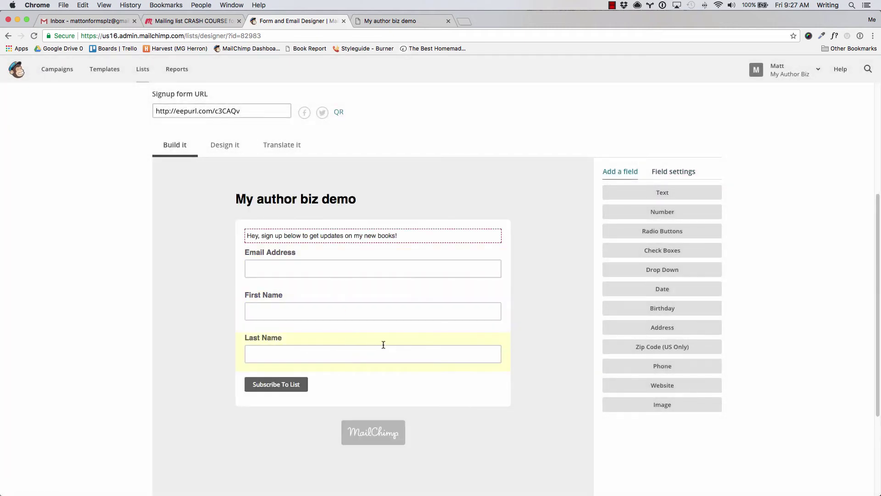
{"action": "left_click", "coordinate": [321, 358]}
{"action": "left_click", "coordinate": [266, 375]}
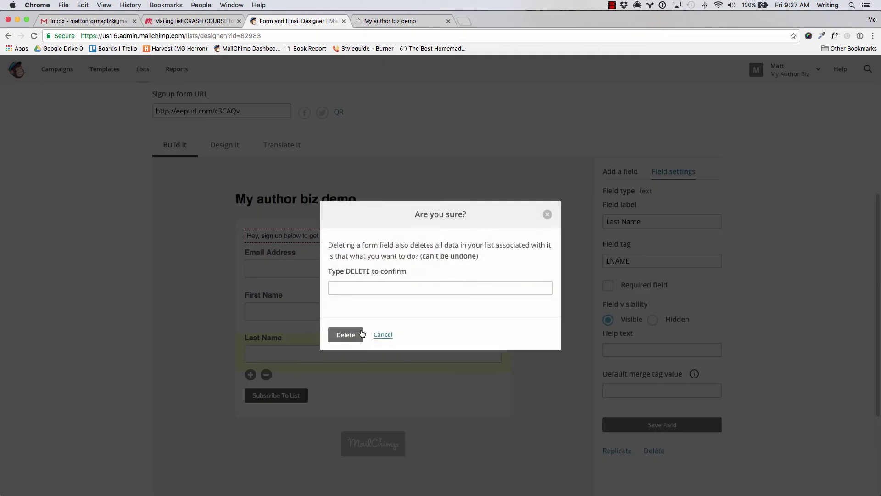
{"action": "left_click", "coordinate": [387, 336]}
- Look through the form's design options for Page, Body, Forms and MonkeyRewards, and return to building the form
{"action": "left_click", "coordinate": [225, 146]}
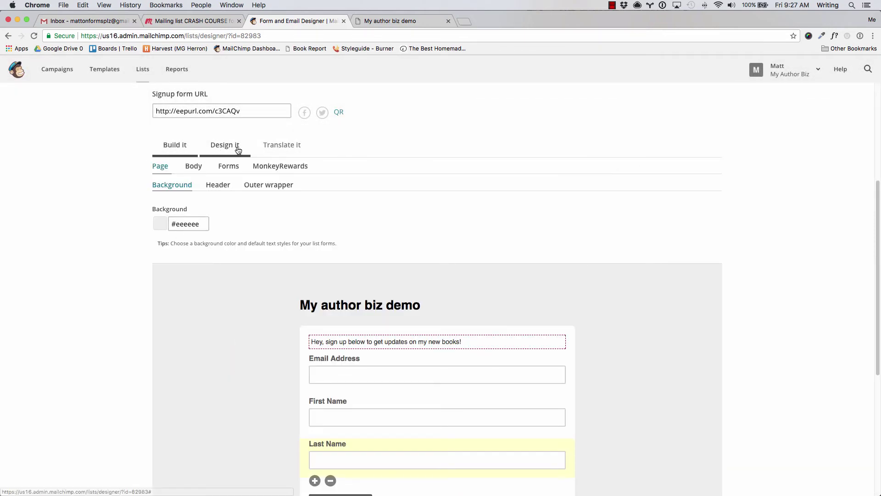
{"action": "left_click", "coordinate": [193, 167]}
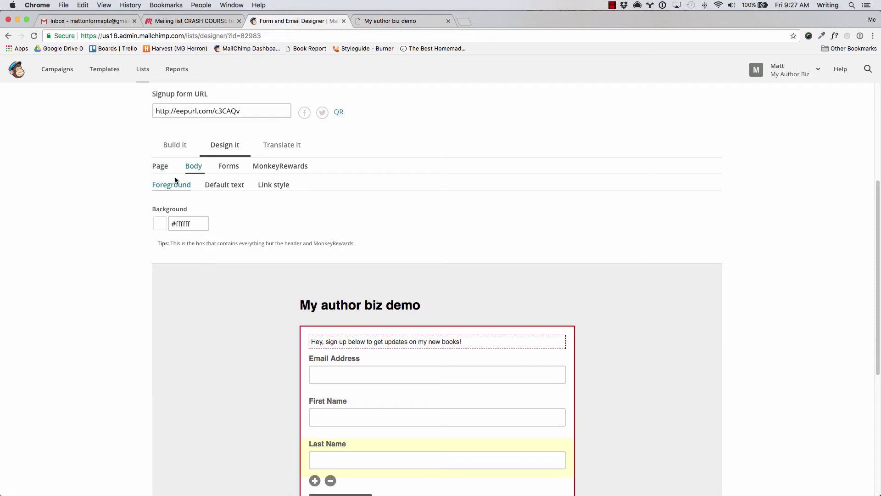
{"action": "left_click", "coordinate": [161, 166]}
{"action": "left_click", "coordinate": [227, 169]}
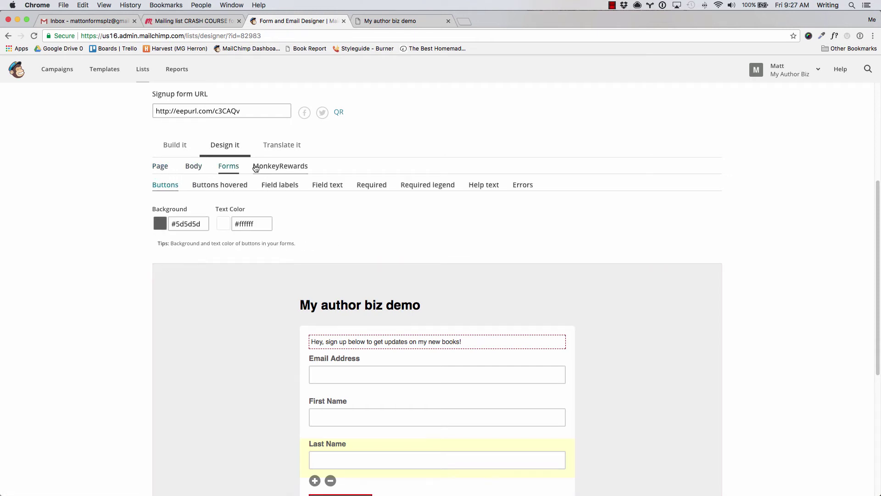
{"action": "left_click", "coordinate": [269, 168]}
{"action": "left_click", "coordinate": [229, 172]}
{"action": "left_click", "coordinate": [160, 166]}
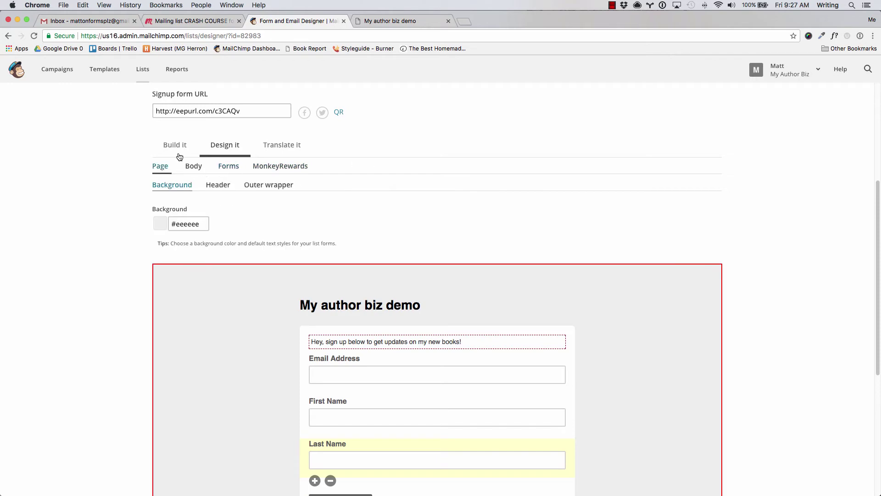
{"action": "left_click", "coordinate": [175, 145]}
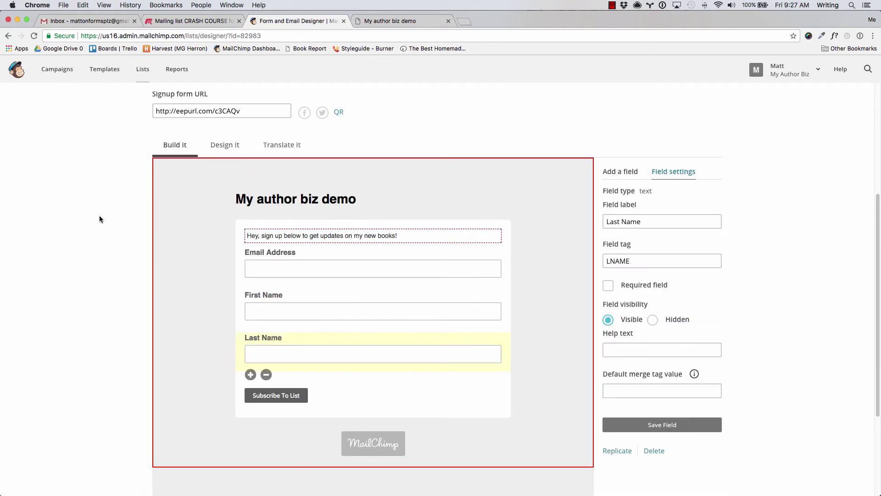
- Review the signup form page from end to end and highlight the signup form URL
{"action": "scroll", "coordinate": [112, 327], "scroll_direction": "down", "scroll_amount": 3}
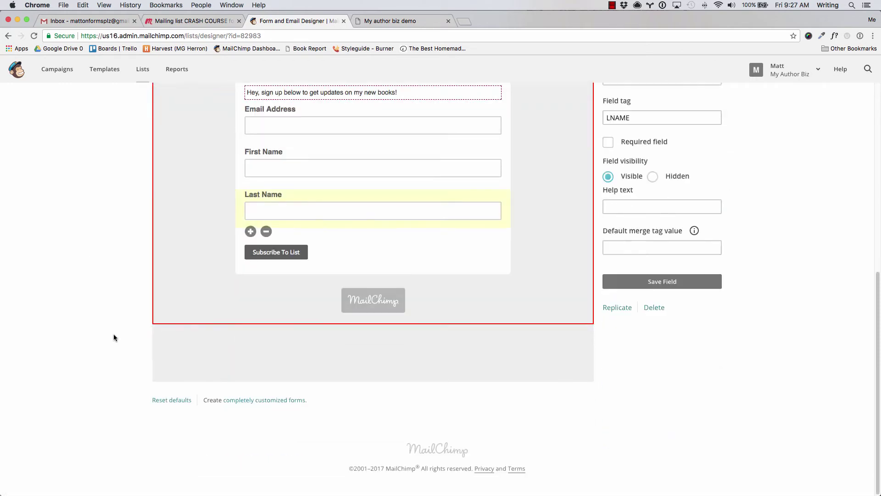
{"action": "scroll", "coordinate": [114, 334], "scroll_direction": "up", "scroll_amount": 7}
{"action": "scroll", "coordinate": [137, 357], "scroll_direction": "up", "scroll_amount": 1}
{"action": "scroll", "coordinate": [123, 357], "scroll_direction": "down", "scroll_amount": 2}
{"action": "scroll", "coordinate": [344, 403], "scroll_direction": "down", "scroll_amount": 1}
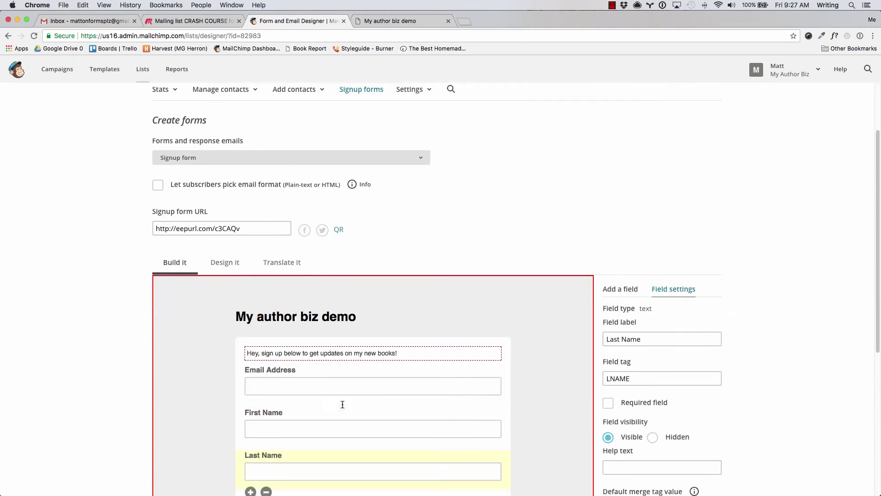
{"action": "left_click", "coordinate": [269, 204]}
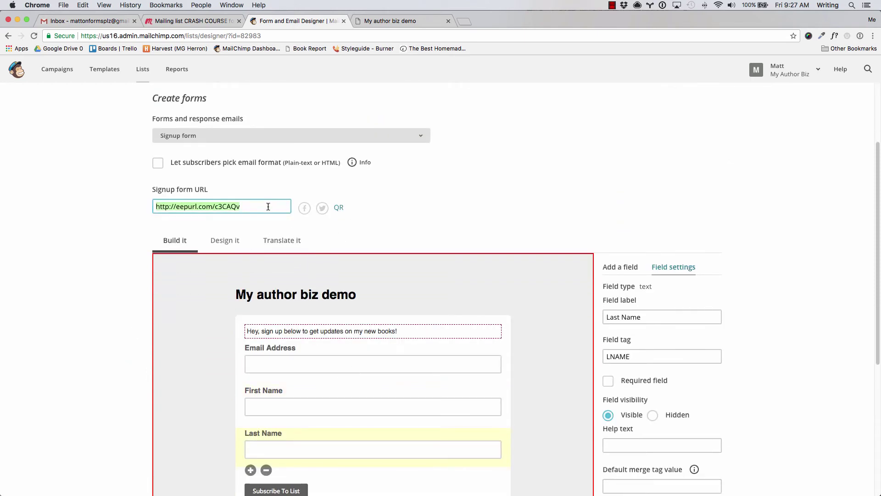
{"action": "triple_click", "coordinate": [260, 207]}
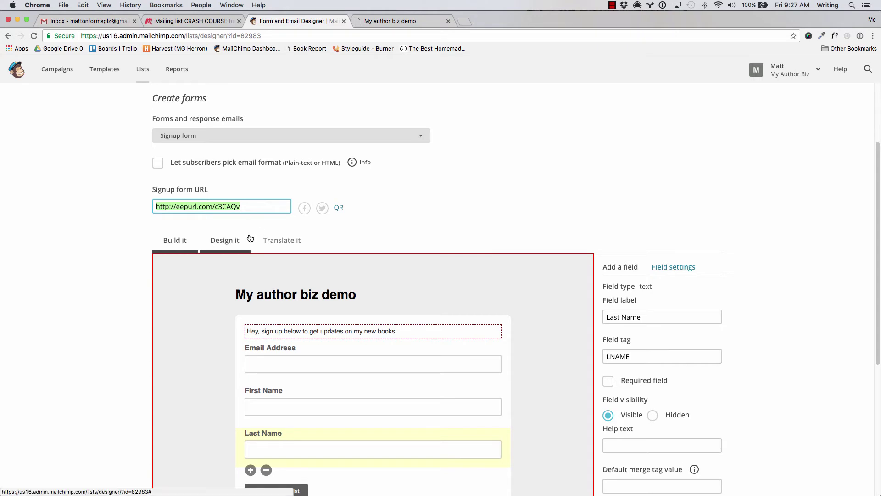
{"action": "scroll", "coordinate": [282, 194], "scroll_direction": "up", "scroll_amount": 3}
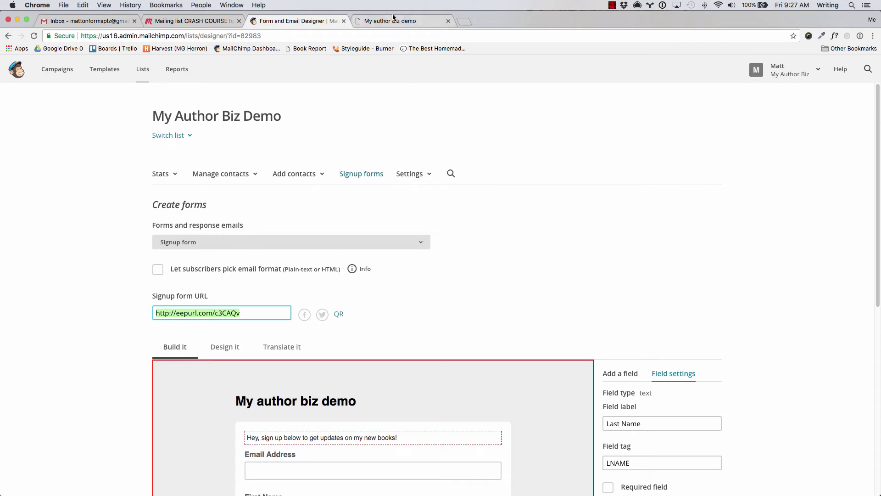
- Compare the live signup form in its browser tab with the form designer and its signup form URL
{"action": "left_click", "coordinate": [367, 21]}
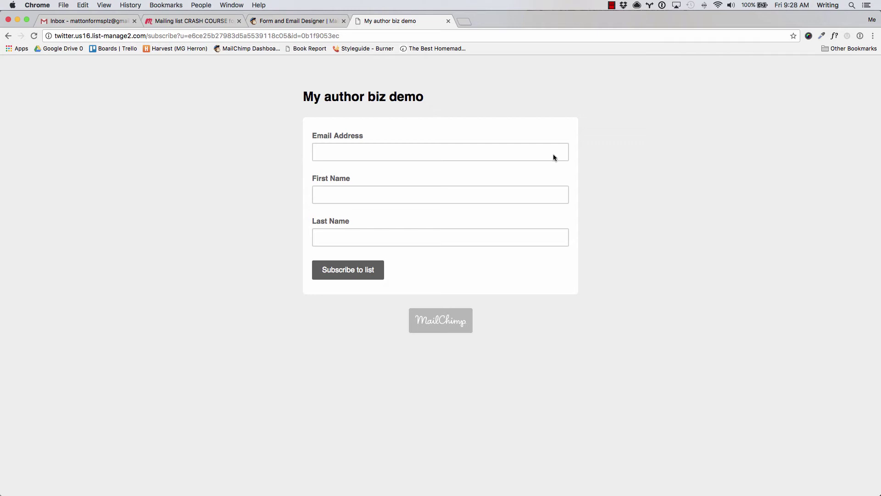
{"action": "left_click", "coordinate": [255, 21]}
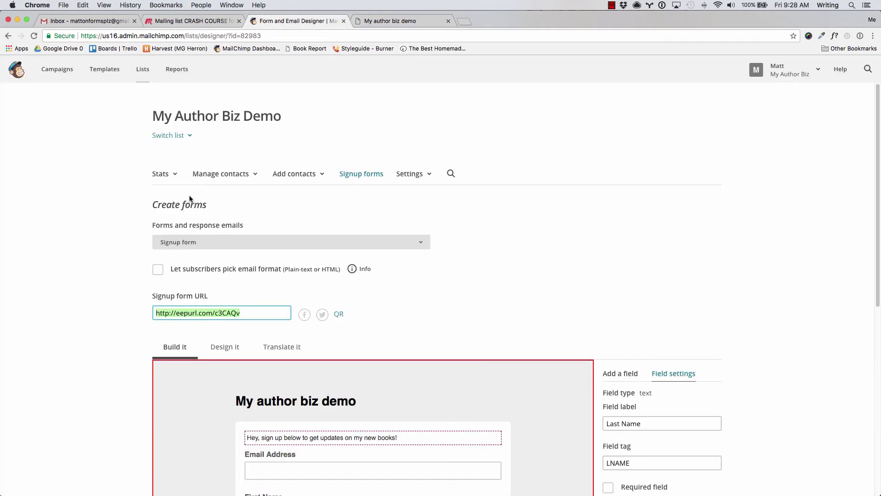
{"action": "left_click", "coordinate": [256, 318]}
{"action": "left_click", "coordinate": [119, 314]}
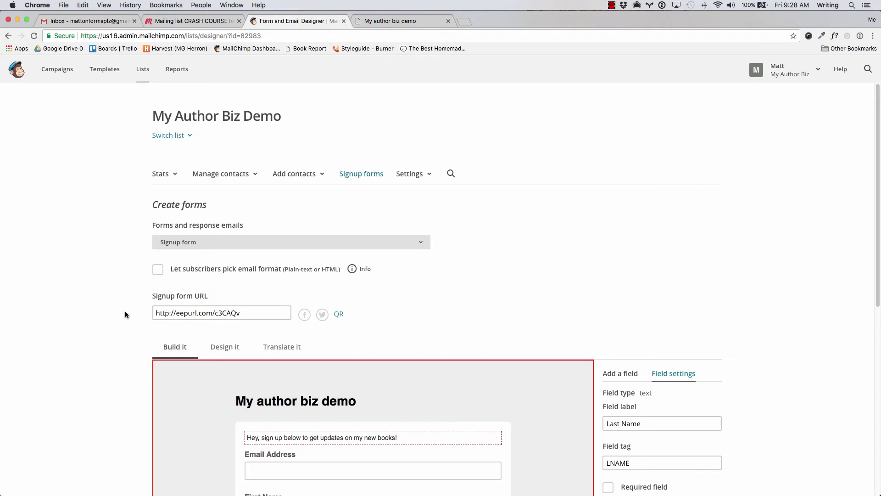
{"action": "left_click", "coordinate": [394, 21]}
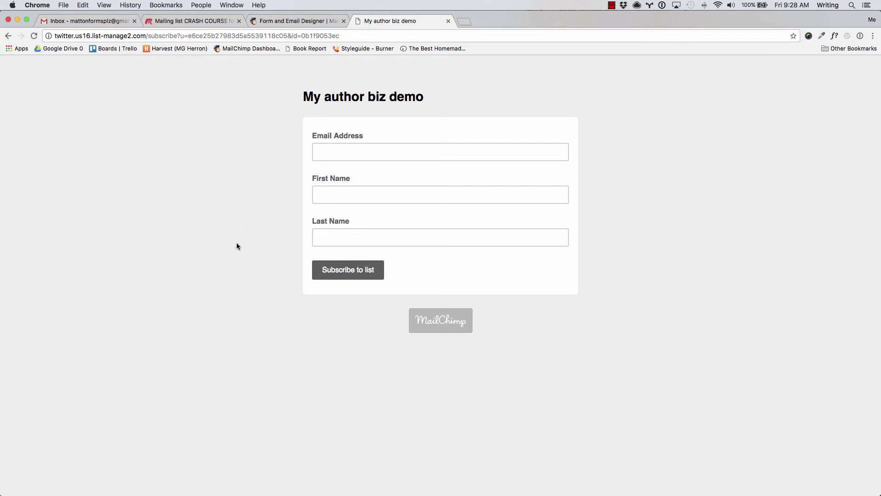
{"action": "left_click", "coordinate": [326, 21]}
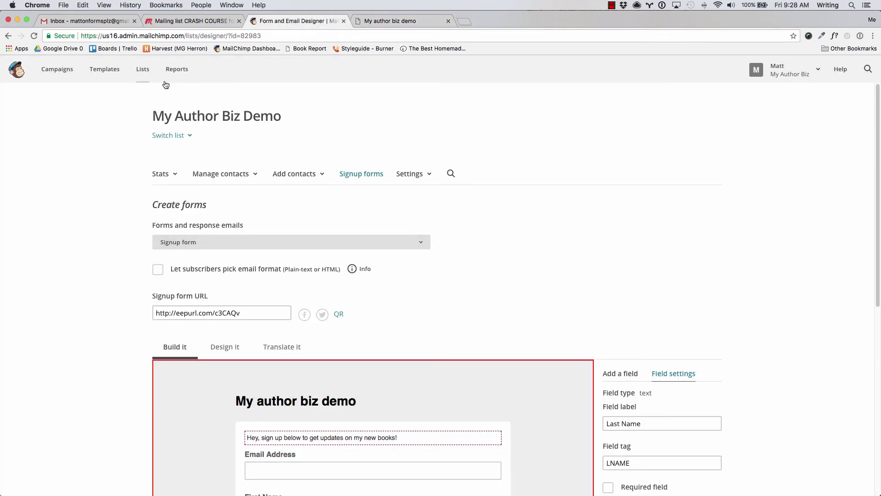
- Go back to the Lists overview and open the signup form choices for the "My author biz demo" list
{"action": "left_click", "coordinate": [142, 71]}
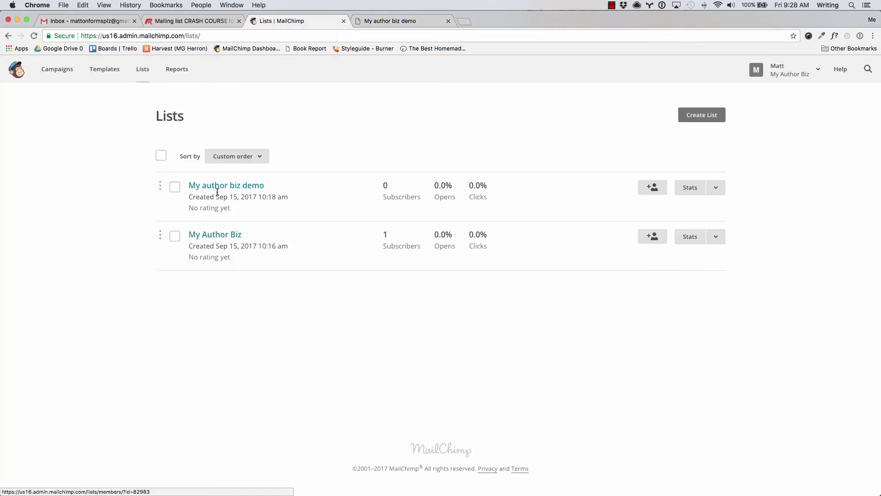
{"action": "left_click", "coordinate": [722, 192]}
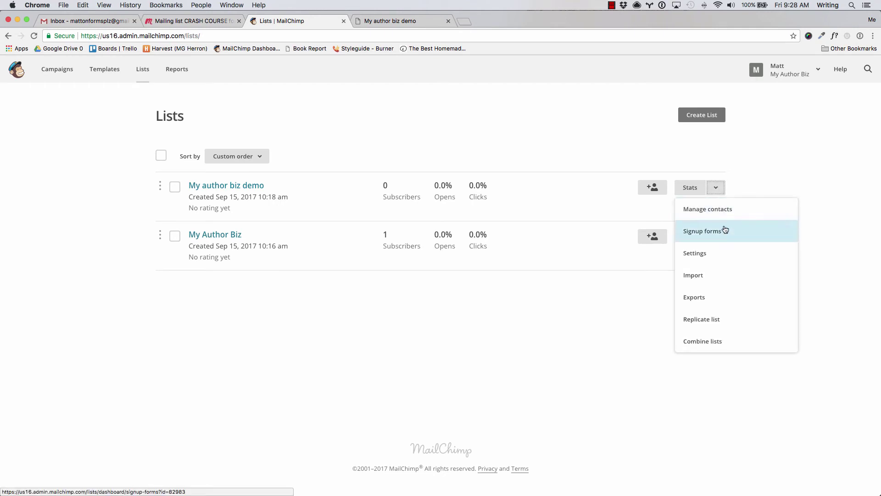
{"action": "left_click", "coordinate": [726, 230]}
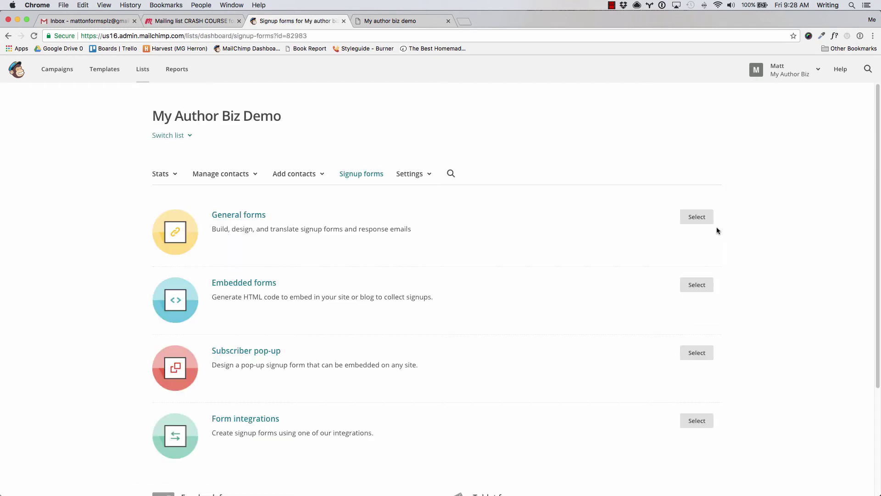
- Load mgherron.com/newsletter/ in a new browser tab to see an example of an embedded signup form
{"action": "key", "text": "super+t"}
{"action": "type", "text": "mgherron.com/"}
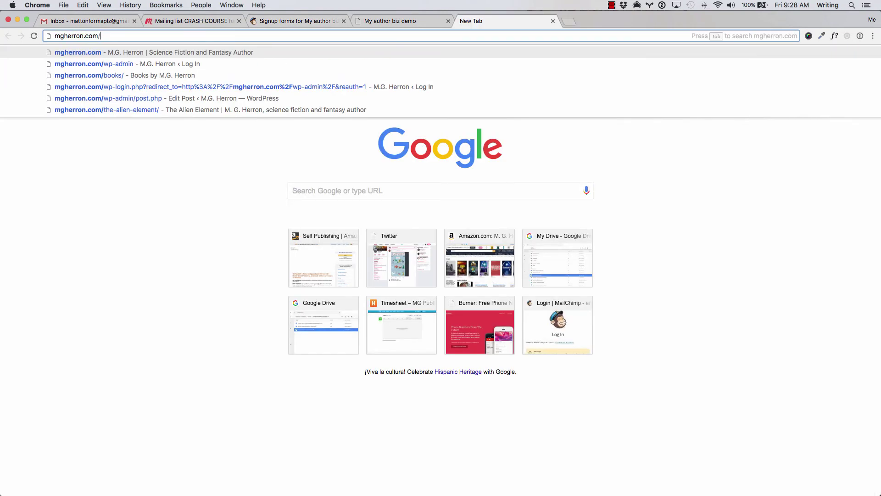
{"action": "type", "text": "newsletter/"}
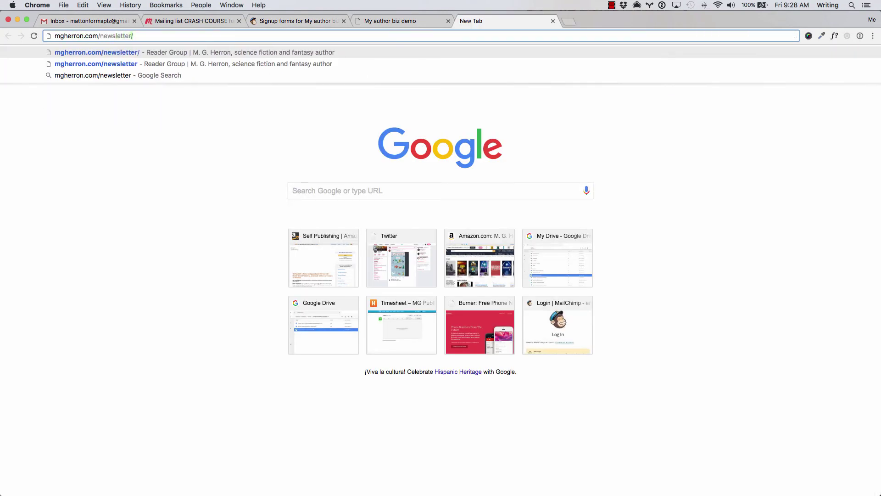
{"action": "key", "text": "Return"}
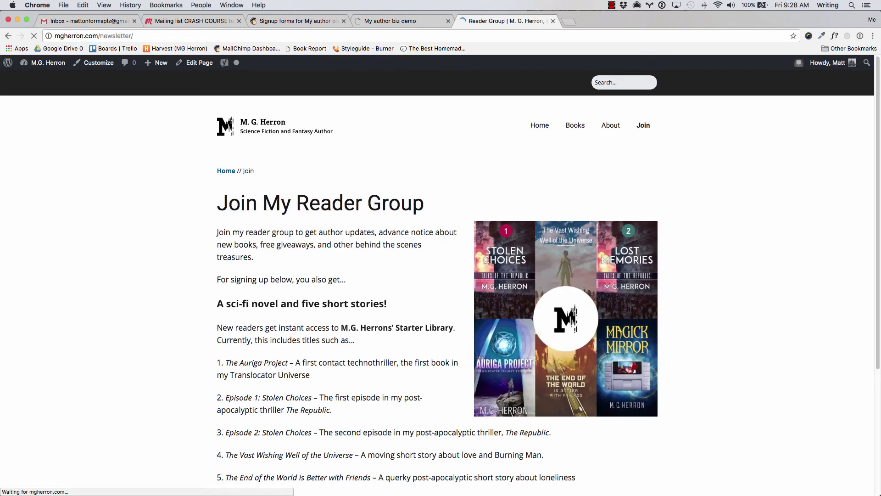
- Examine the "Join My Reader Group" page, including the Name and Email fields of its embedded signup form
{"action": "scroll", "coordinate": [269, 233], "scroll_direction": "down", "scroll_amount": 3}
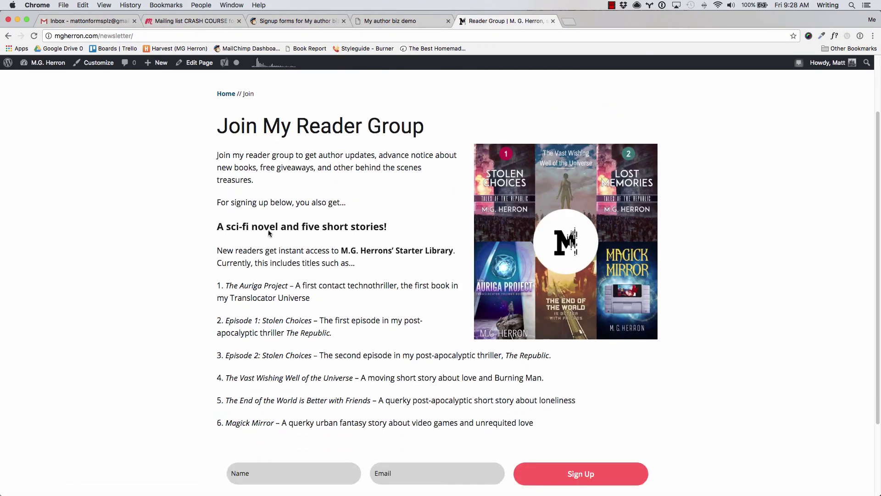
{"action": "scroll", "coordinate": [269, 233], "scroll_direction": "down", "scroll_amount": 2}
{"action": "left_click", "coordinate": [277, 430]}
{"action": "key", "text": "Tab"}
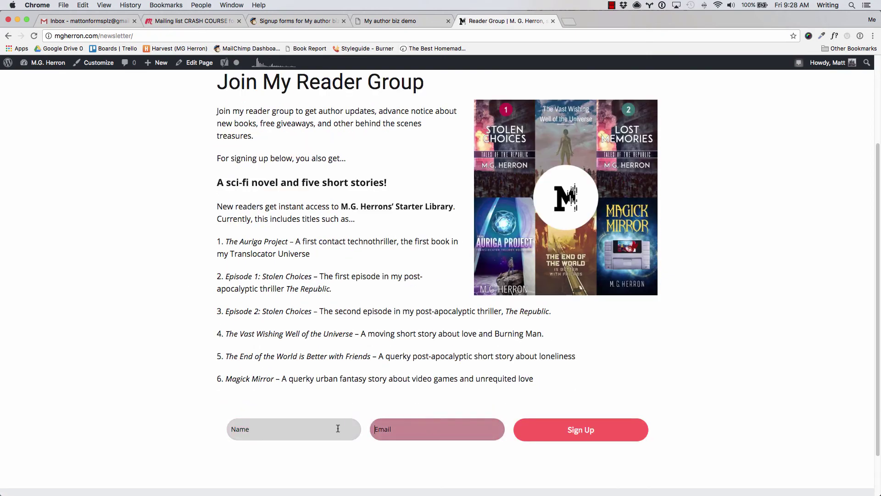
{"action": "left_click", "coordinate": [337, 428]}
{"action": "left_click", "coordinate": [407, 429]}
{"action": "scroll", "coordinate": [388, 431], "scroll_direction": "up", "scroll_amount": 5}
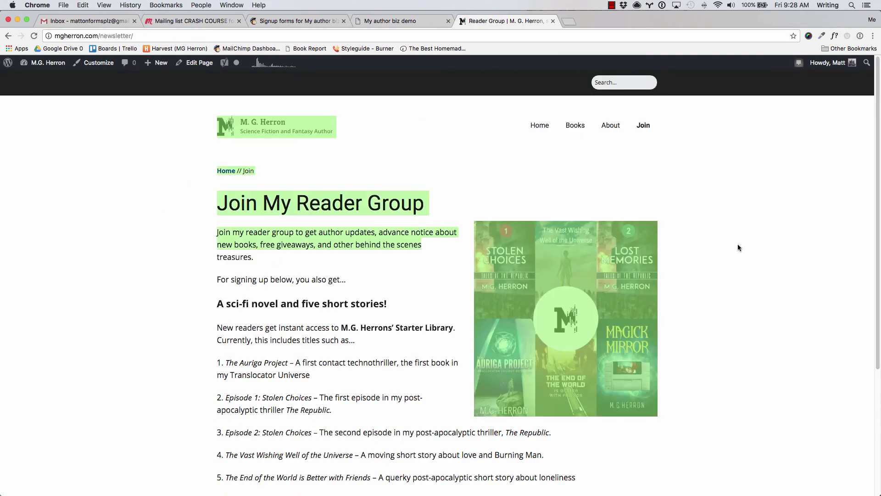
{"action": "scroll", "coordinate": [269, 242], "scroll_direction": "down", "scroll_amount": 1}
{"action": "scroll", "coordinate": [269, 242], "scroll_direction": "down", "scroll_amount": 4}
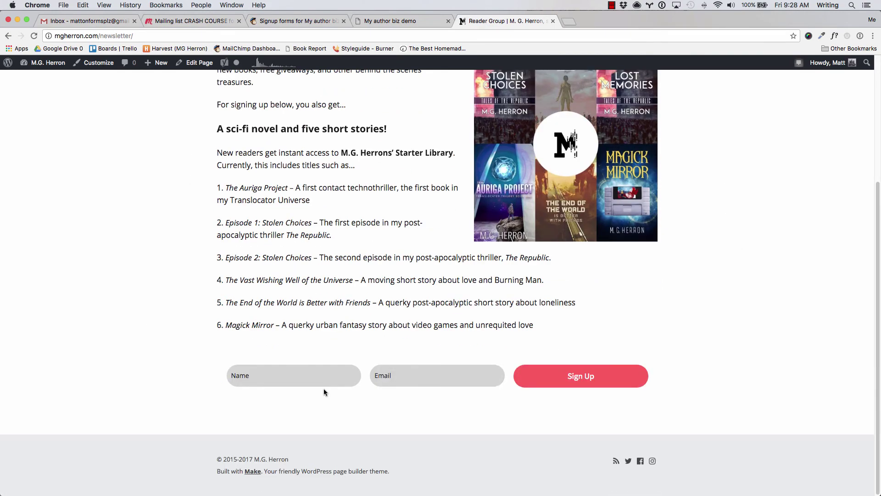
{"action": "scroll", "coordinate": [326, 393], "scroll_direction": "up", "scroll_amount": 5}
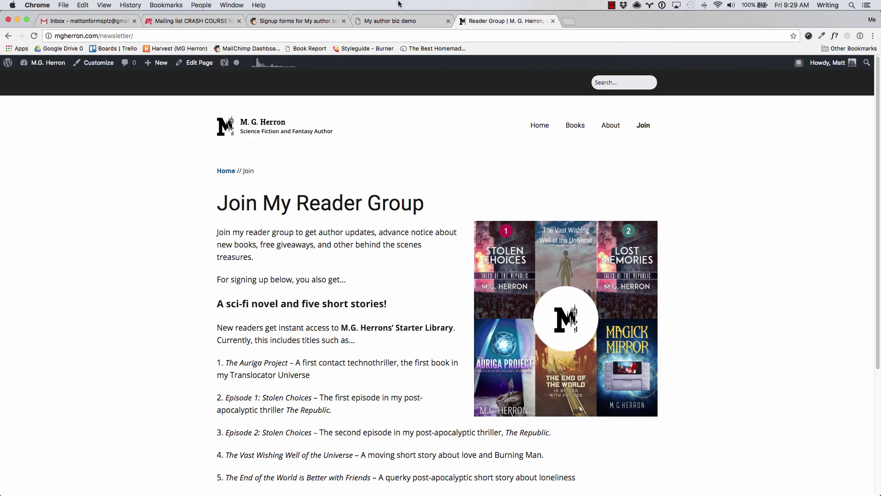
- Return to the MailChimp signup forms tab and open the Embedded forms option for the list
{"action": "left_click", "coordinate": [296, 24]}
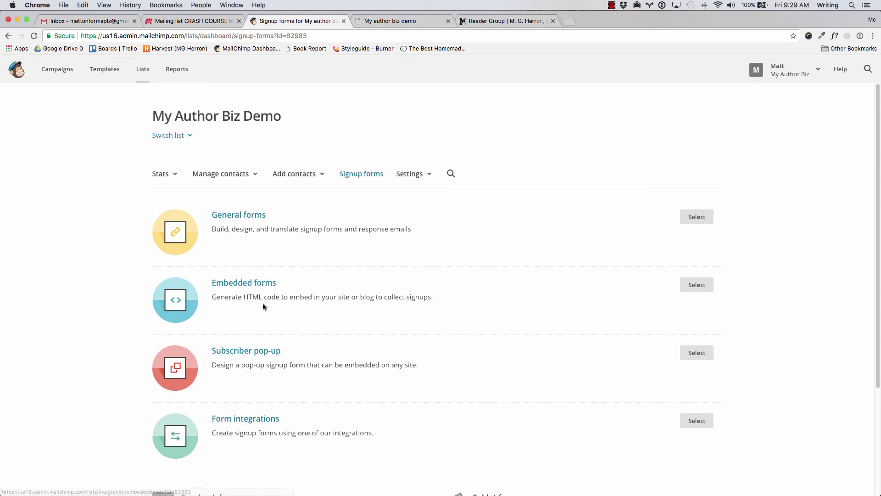
{"action": "left_click_drag", "start_coordinate": [211, 299], "coordinate": [454, 294]}
{"action": "left_click", "coordinate": [440, 296]}
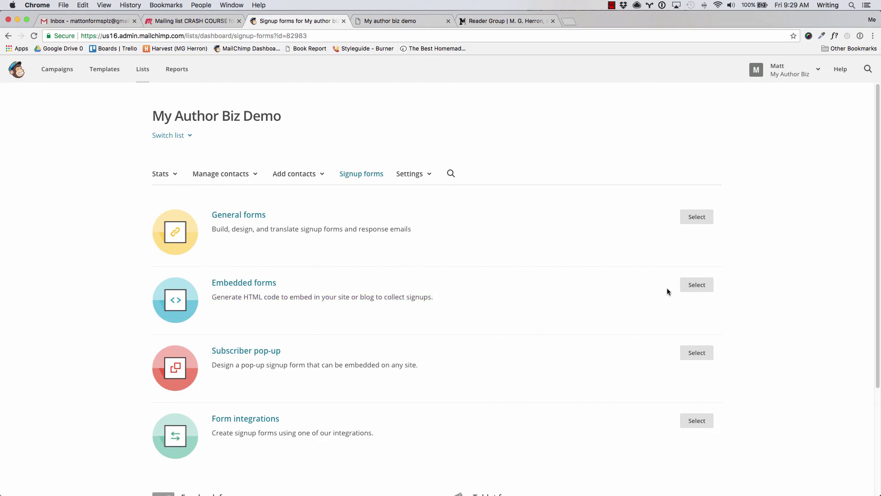
{"action": "left_click", "coordinate": [698, 285]}
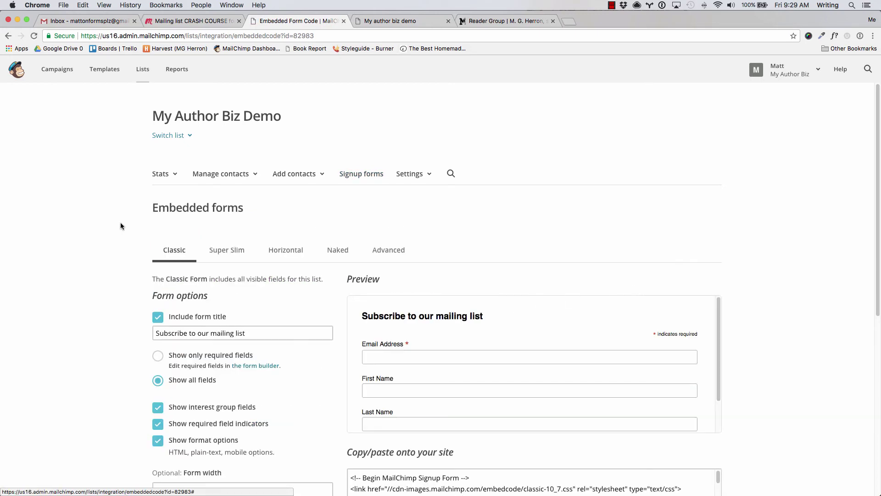
- Examine the Classic embedded form's options and its preview with the email, first name and last name fields
{"action": "scroll", "coordinate": [81, 209], "scroll_direction": "down", "scroll_amount": 3}
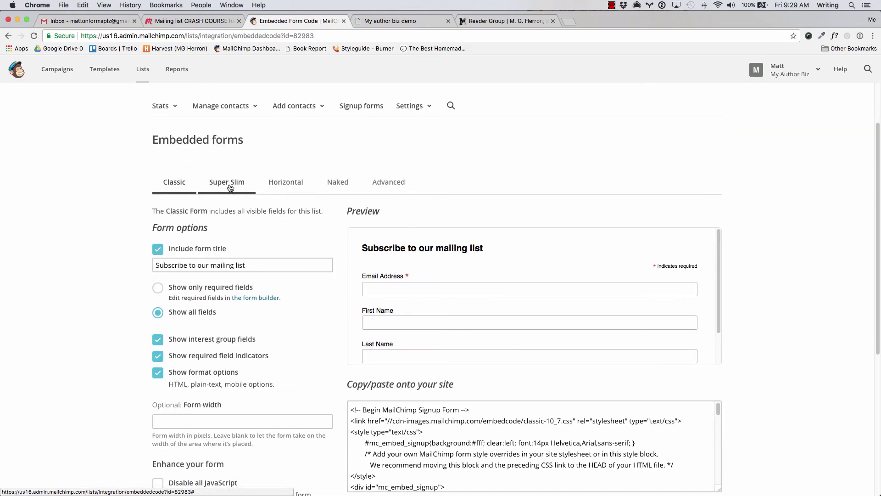
{"action": "left_click", "coordinate": [230, 188]}
{"action": "left_click", "coordinate": [173, 186]}
{"action": "scroll", "coordinate": [518, 308], "scroll_direction": "down", "scroll_amount": 1}
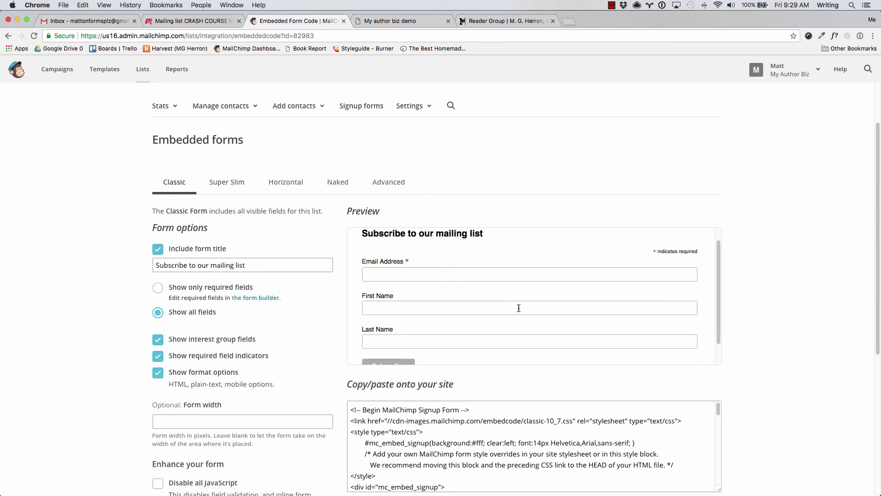
{"action": "scroll", "coordinate": [506, 306], "scroll_direction": "down", "scroll_amount": 3}
{"action": "scroll", "coordinate": [503, 308], "scroll_direction": "up", "scroll_amount": 3}
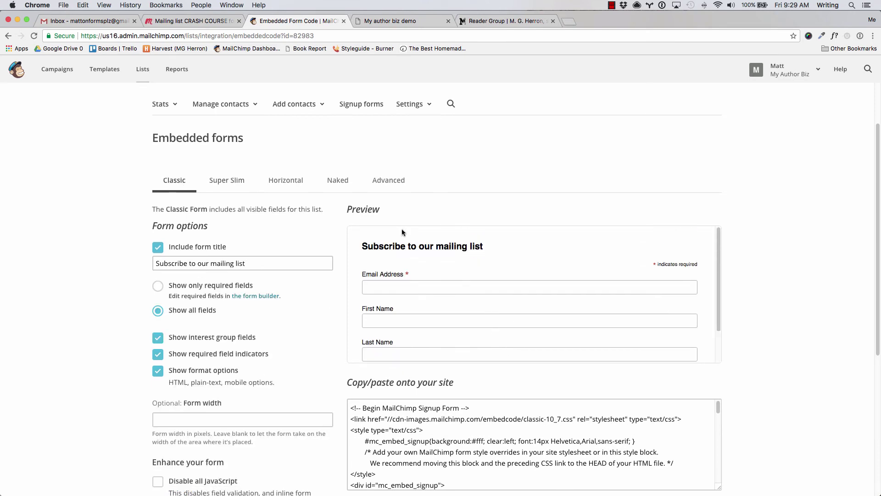
- Compare the Super Slim, Horizontal, Naked and Advanced embedded form styles, and return to the Classic style
{"action": "left_click", "coordinate": [226, 180]}
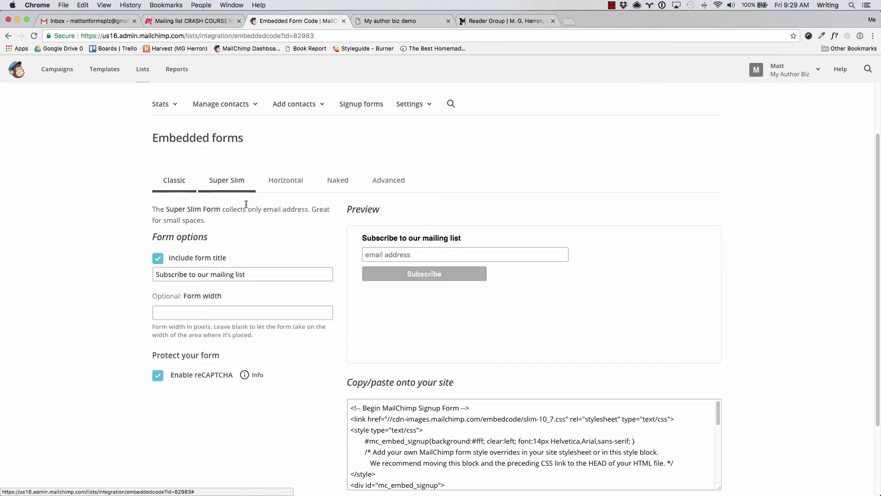
{"action": "left_click", "coordinate": [288, 180]}
{"action": "left_click", "coordinate": [349, 184]}
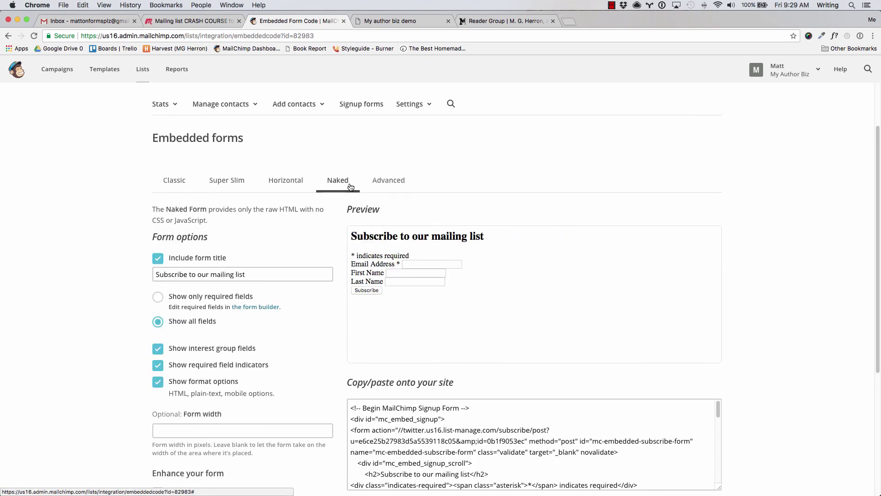
{"action": "left_click", "coordinate": [387, 180]}
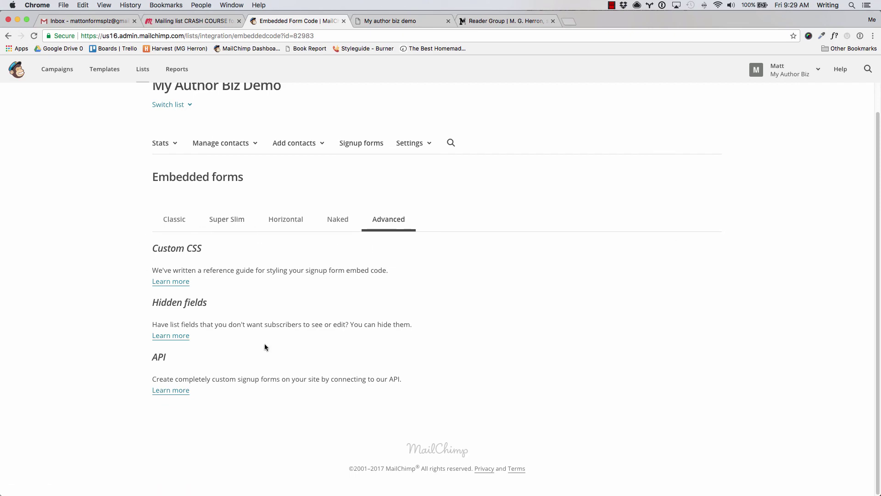
{"action": "left_click", "coordinate": [174, 219]}
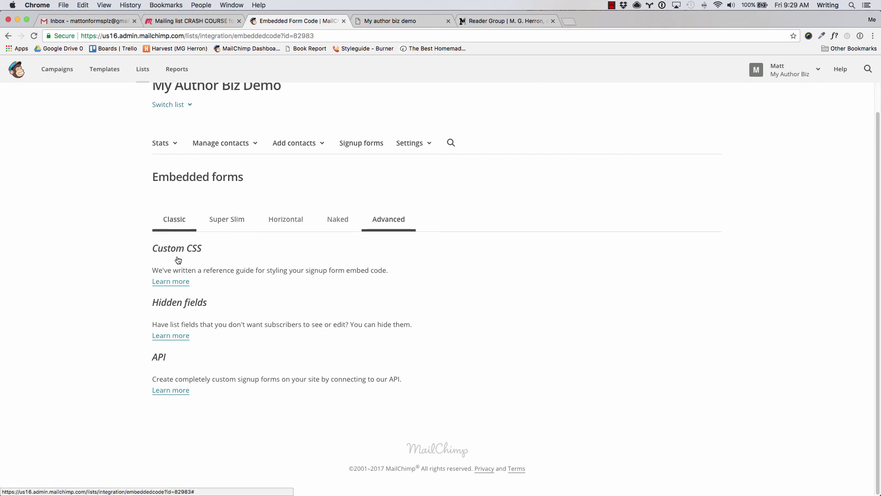
- Enlarge the Classic form's embed code box to read through the code, and select the entire code
{"action": "scroll", "coordinate": [79, 284], "scroll_direction": "down", "scroll_amount": 3}
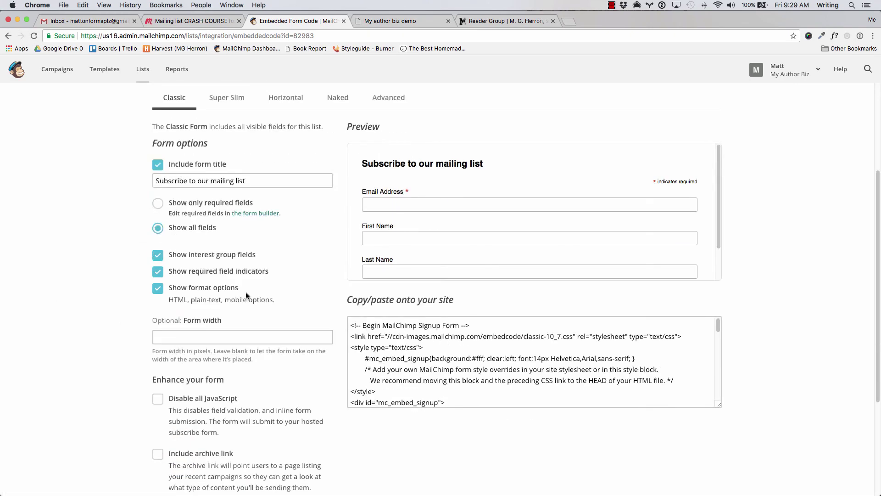
{"action": "left_click", "coordinate": [707, 403]}
{"action": "scroll", "coordinate": [701, 393], "scroll_direction": "down", "scroll_amount": 8}
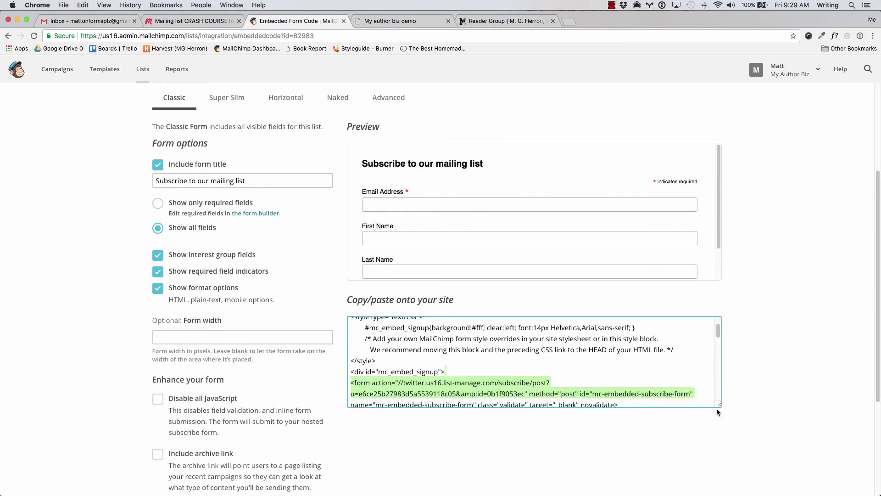
{"action": "left_click", "coordinate": [722, 405]}
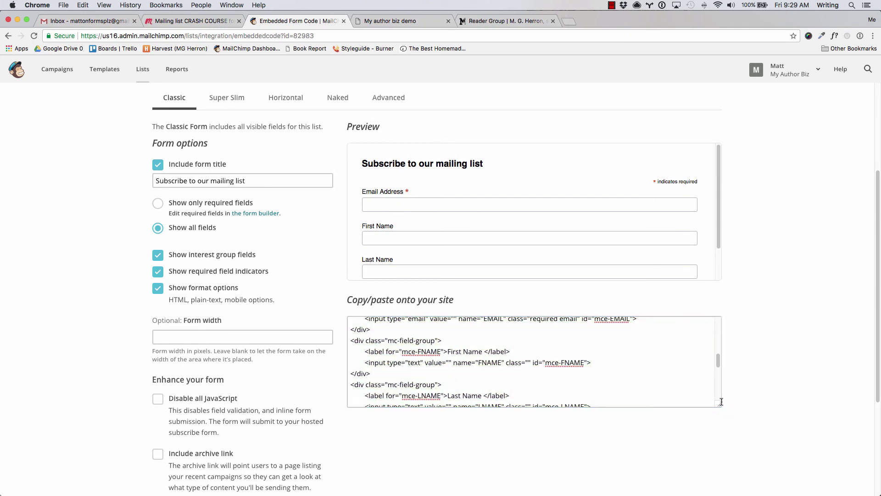
{"action": "left_click_drag", "start_coordinate": [719, 405], "coordinate": [774, 495]}
{"action": "scroll", "coordinate": [661, 372], "scroll_direction": "down", "scroll_amount": 6}
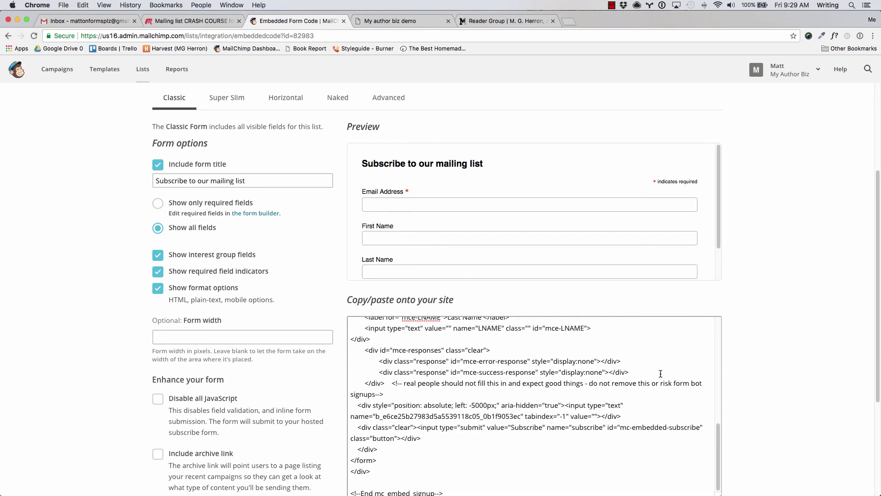
{"action": "scroll", "coordinate": [606, 384], "scroll_direction": "up", "scroll_amount": 10}
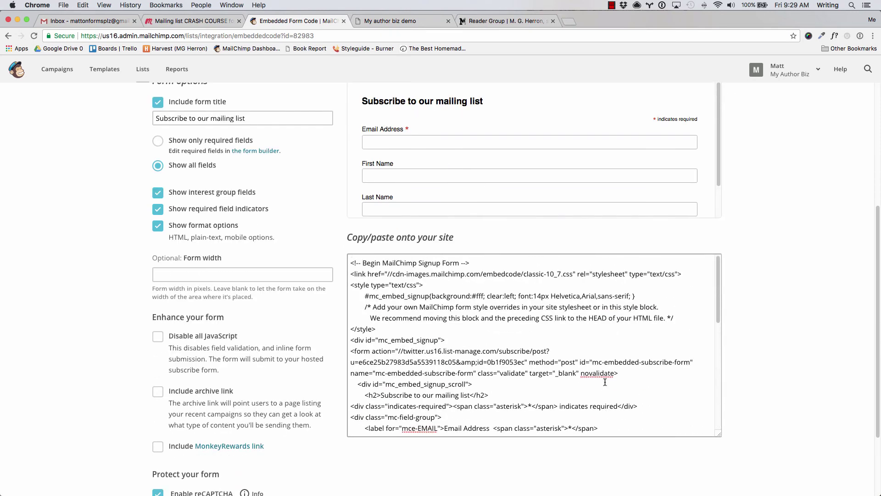
{"action": "left_click", "coordinate": [387, 330]}
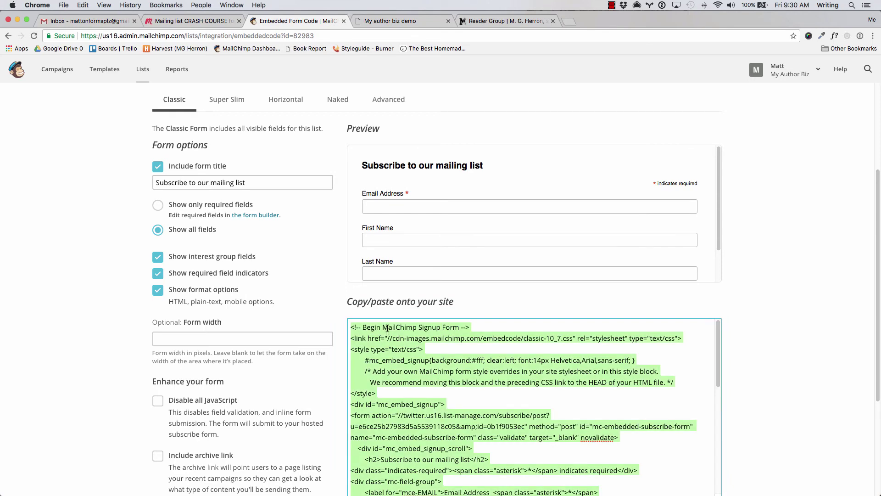
- Switch to the author website tab and create a new WordPress page that uses the Default Template
{"action": "left_click", "coordinate": [489, 21]}
{"action": "left_click", "coordinate": [99, 37]}
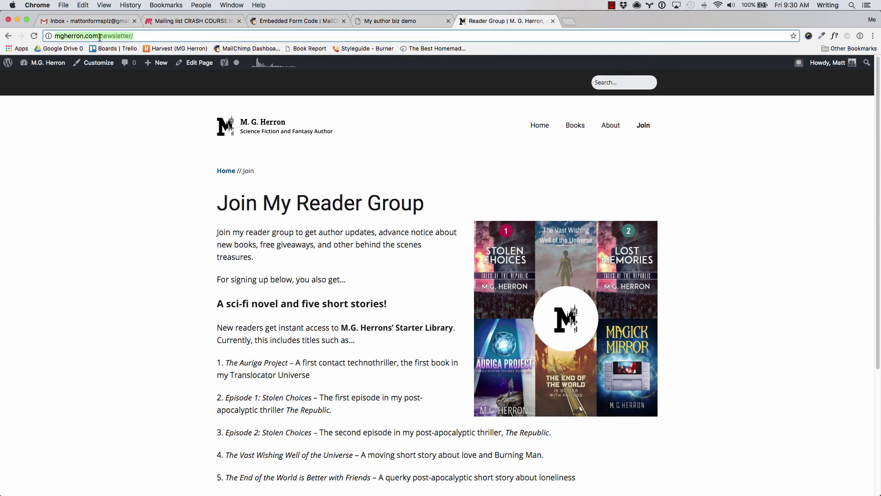
{"action": "mouse_move", "coordinate": [158, 65]}
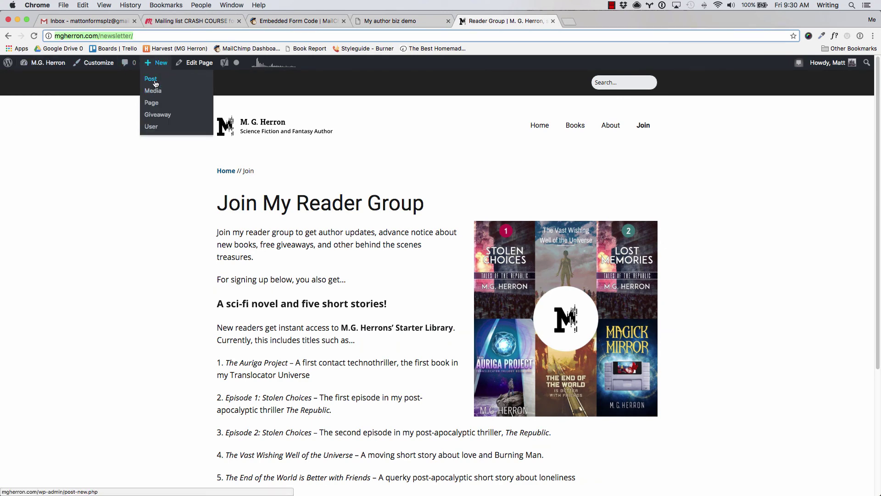
{"action": "left_click", "coordinate": [152, 103]}
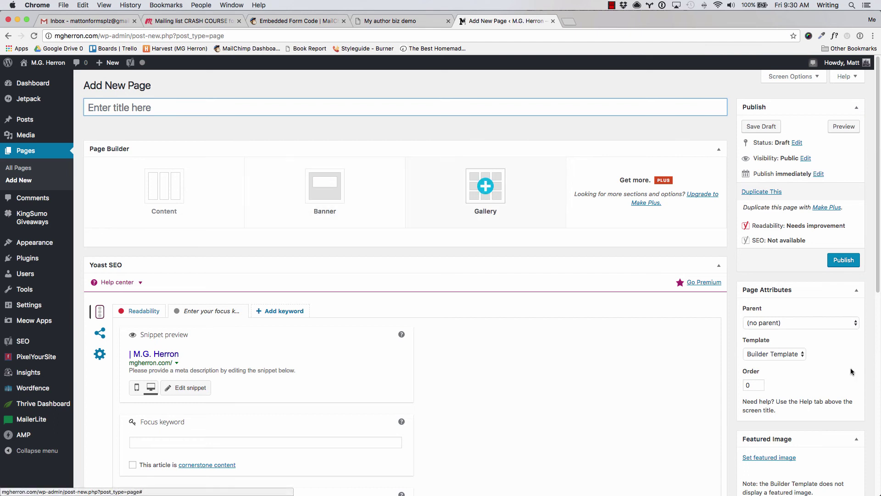
{"action": "left_click", "coordinate": [791, 354]}
{"action": "left_click", "coordinate": [773, 345]}
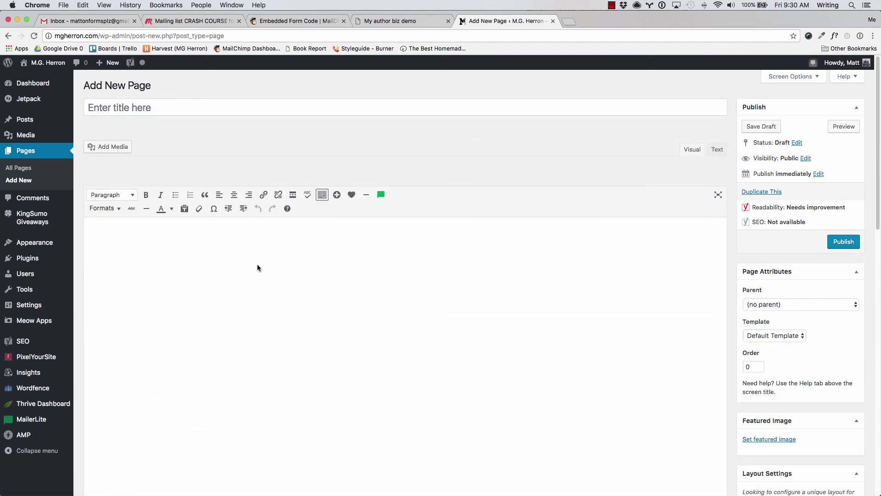
- Title the new page "Join my mailing list!" and move on to its empty content area
{"action": "left_click", "coordinate": [156, 108]}
{"action": "left_click", "coordinate": [147, 258]}
{"action": "scroll", "coordinate": [542, 259], "scroll_direction": "down", "scroll_amount": 10}
{"action": "scroll", "coordinate": [542, 259], "scroll_direction": "up", "scroll_amount": 10}
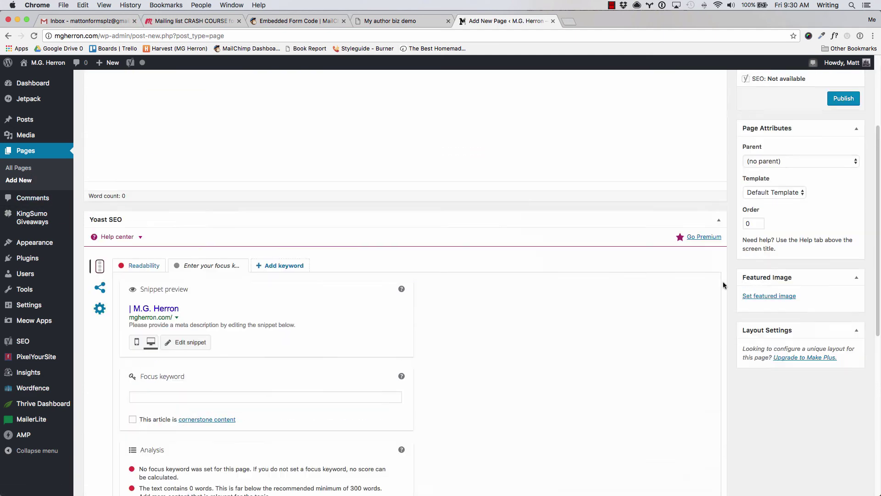
{"action": "left_click", "coordinate": [694, 151]}
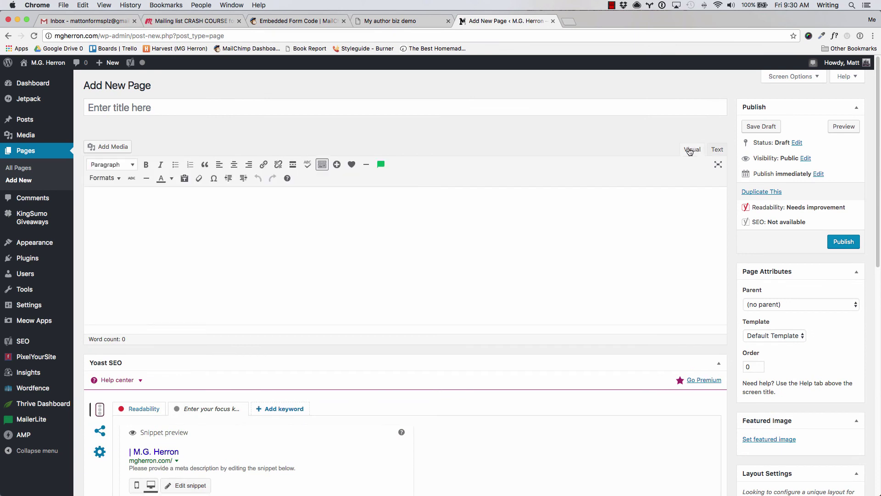
{"action": "left_click", "coordinate": [291, 106]}
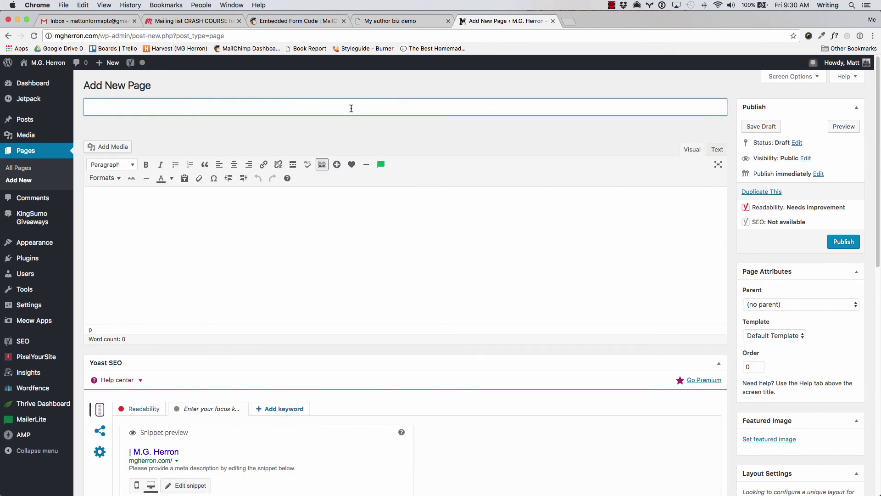
{"action": "type", "text": "Newsletter"}
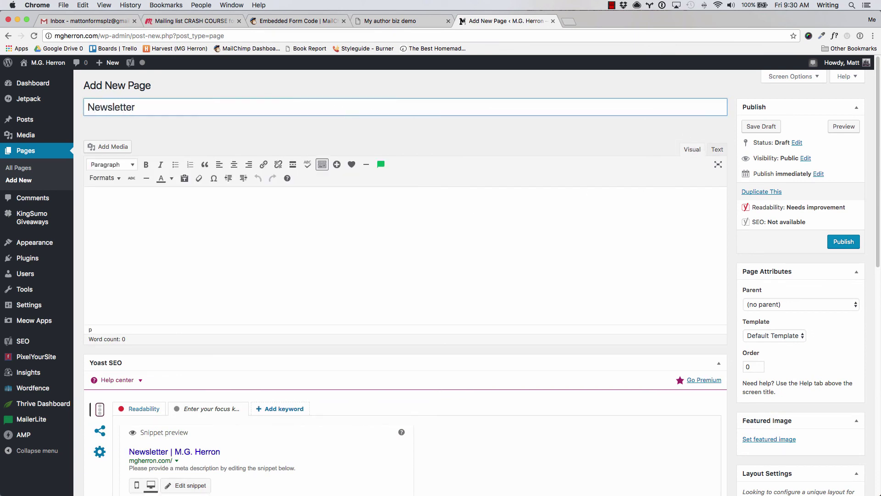
{"action": "key", "text": "alt+BackSpace"}
{"action": "type", "text": "Join my mailing list!"}
{"action": "key", "text": "Tab"}
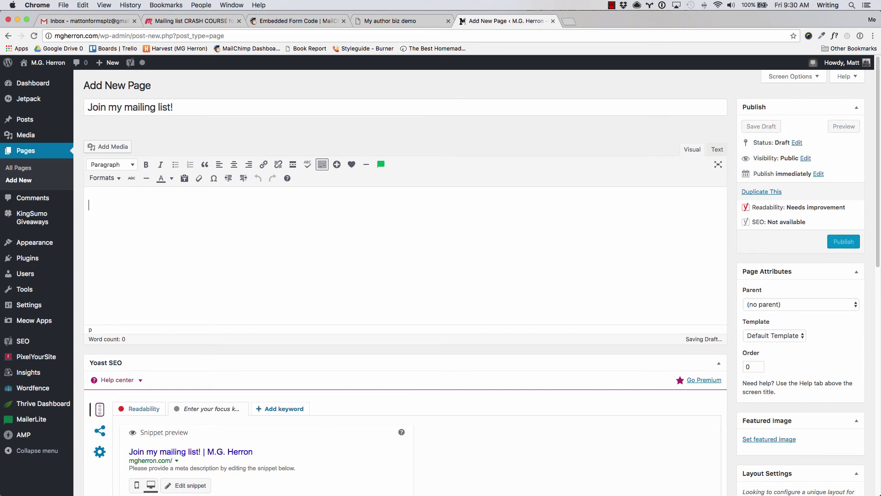
- Copy the Classic embed code from MailChimp, paste it into the new page's content as HTML, and preview the page
{"action": "left_click", "coordinate": [303, 20]}
{"action": "left_click", "coordinate": [406, 348]}
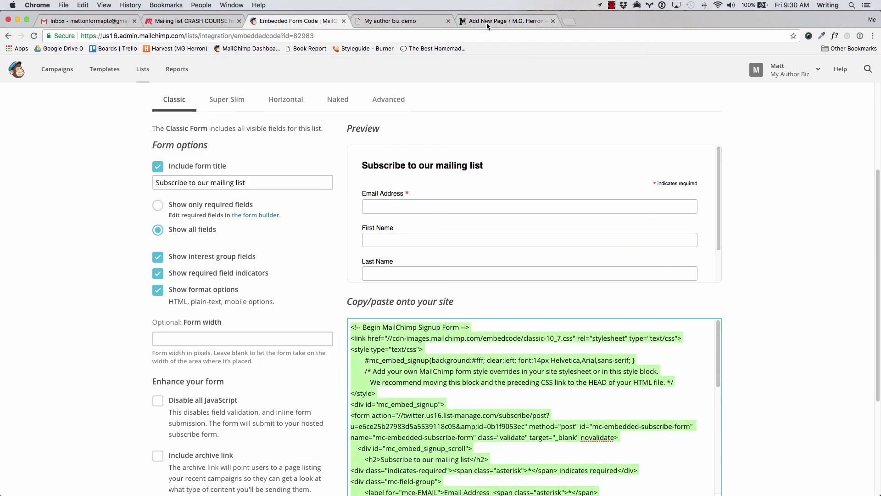
{"action": "left_click", "coordinate": [489, 21]}
{"action": "left_click", "coordinate": [717, 149]}
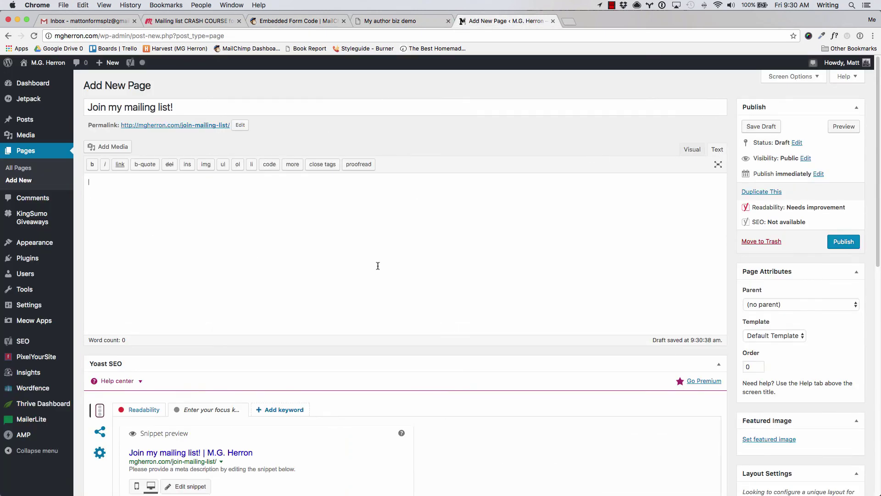
{"action": "key", "text": "super+v"}
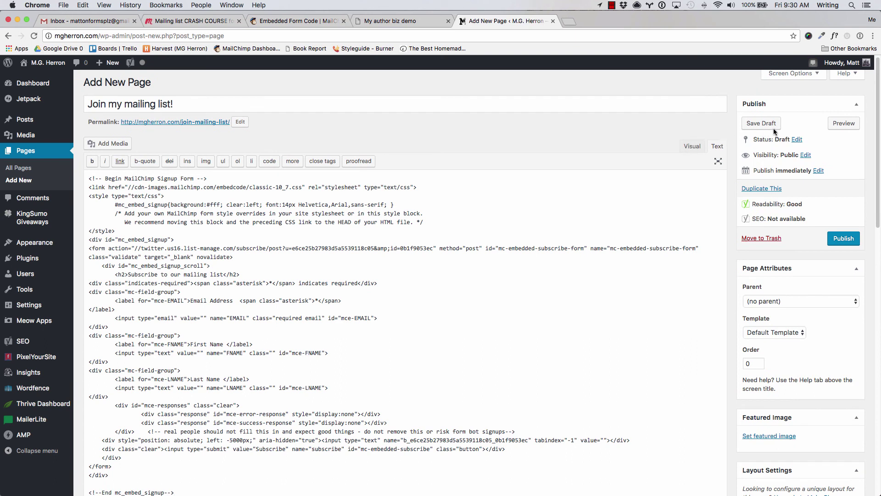
{"action": "left_click", "coordinate": [844, 123]}
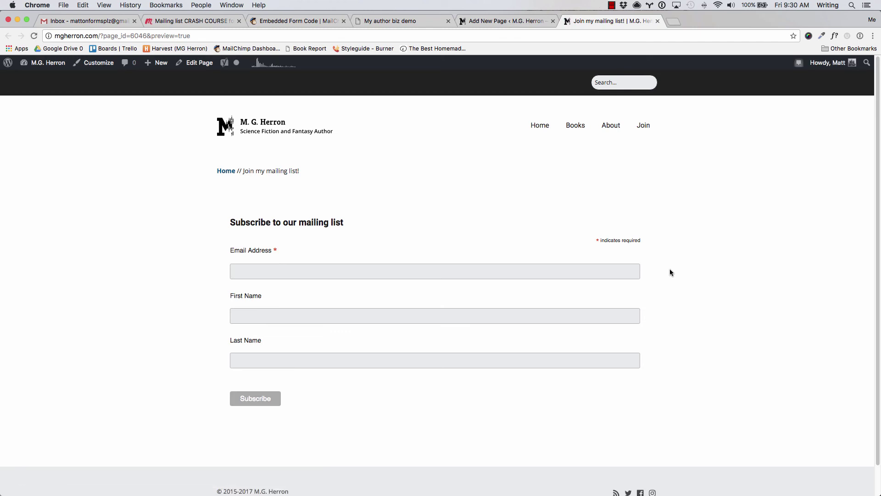
- Return to MailChimp's Lists overview, and switch to the Meetup page of the "Mailing list CRASH COURSE for authors" event
{"action": "left_click", "coordinate": [321, 21]}
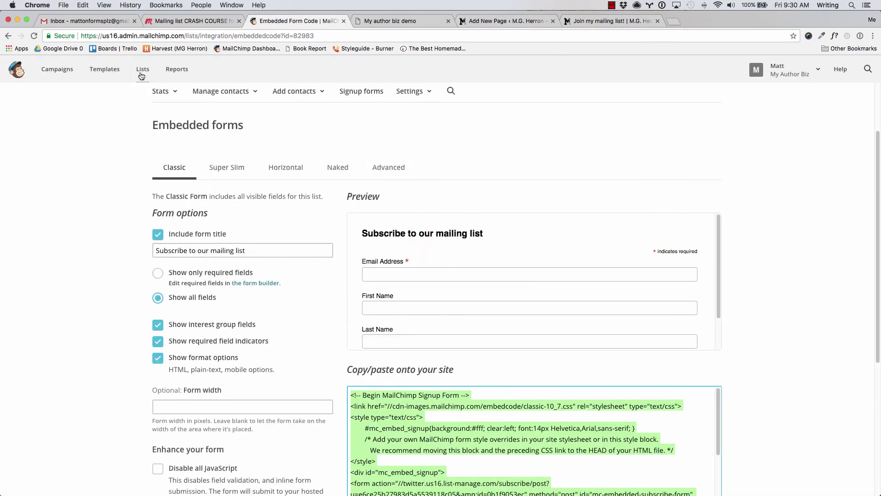
{"action": "left_click", "coordinate": [141, 72]}
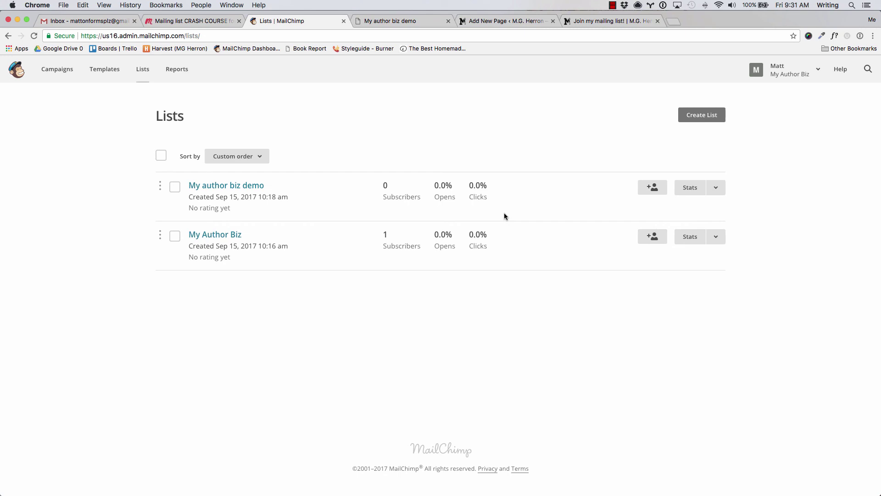
{"action": "key", "text": "ctrl+shift+Tab"}
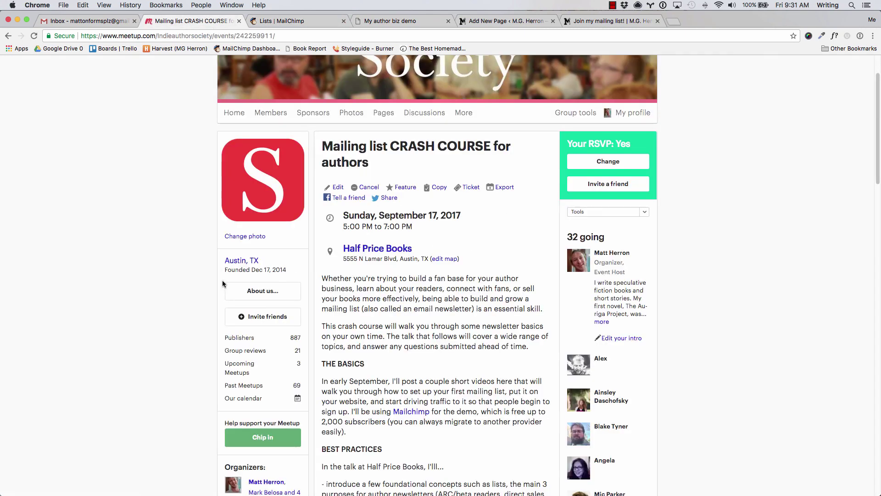
{"action": "scroll", "coordinate": [180, 347], "scroll_direction": "up", "scroll_amount": 3}
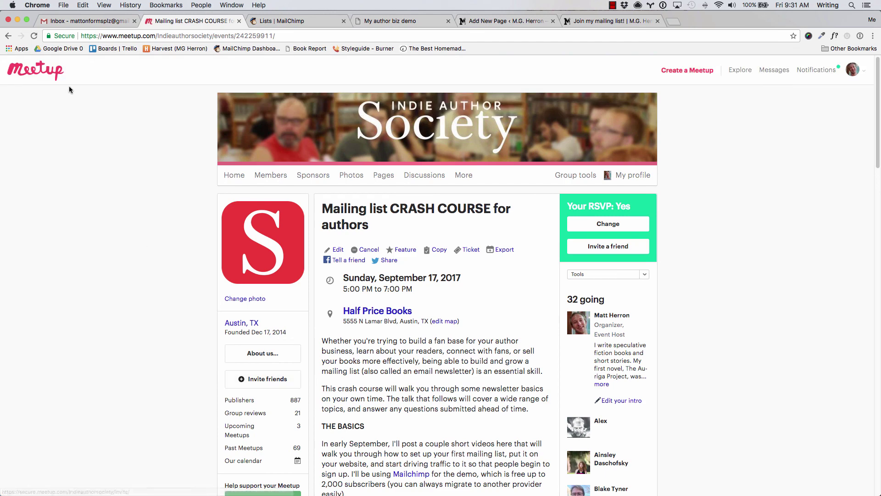